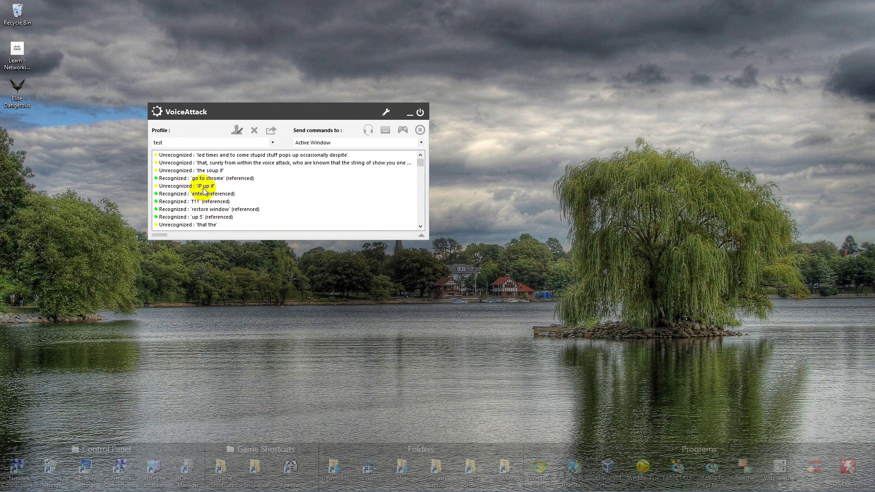
# Add a command that ignores the unrecognized phrase 'IP up if' to the test profile
pyautogui.doubleClick(201, 186)
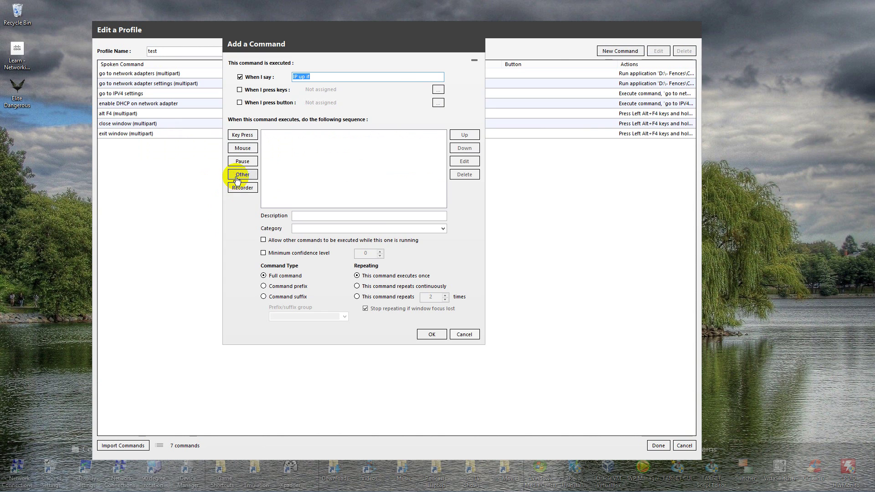
pyautogui.click(241, 174)
pyautogui.click(273, 199)
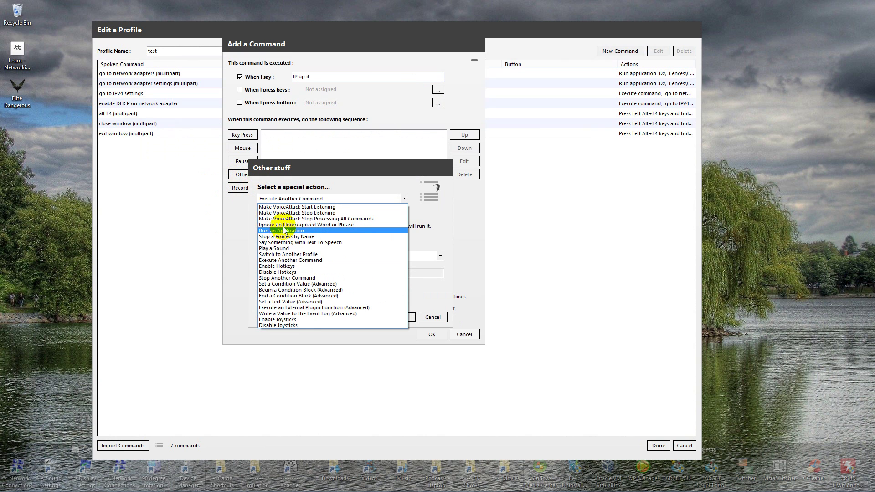
pyautogui.click(284, 225)
pyautogui.press('Return')
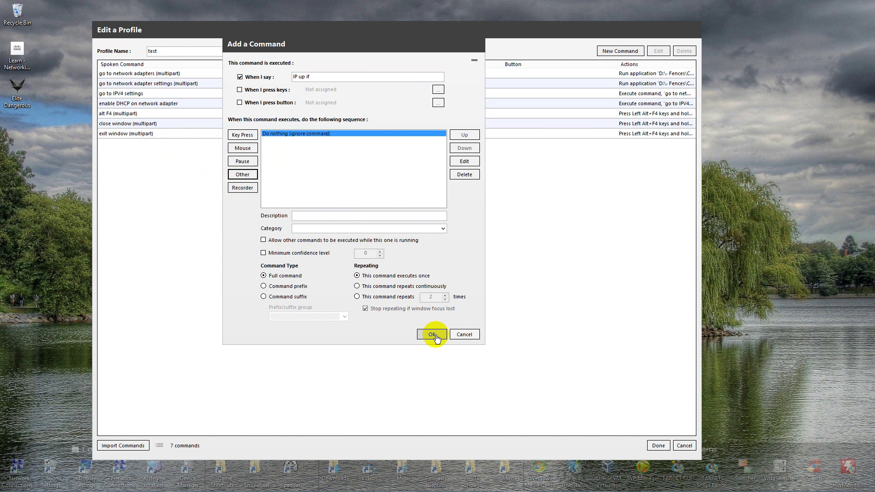
pyautogui.click(431, 334)
pyautogui.click(660, 446)
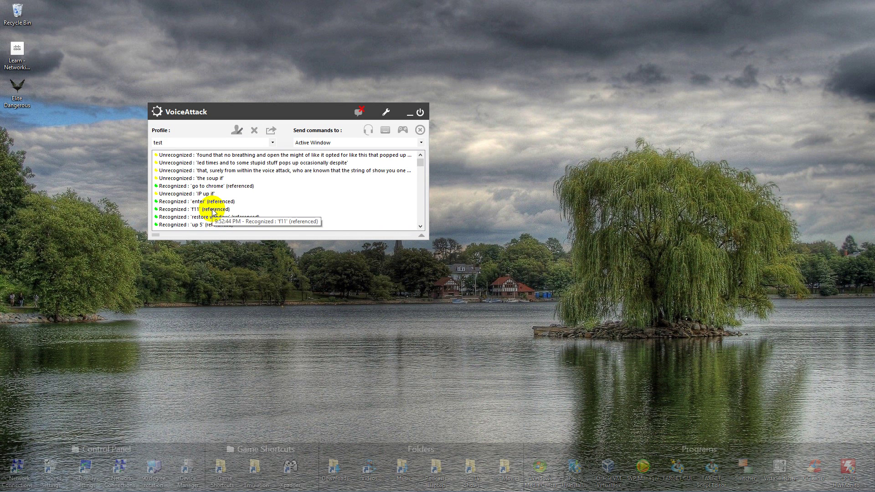
# Add a command that ignores the unrecognized phrase 'the soup if' to the test profile
pyautogui.click(212, 179)
pyautogui.doubleClick(212, 180)
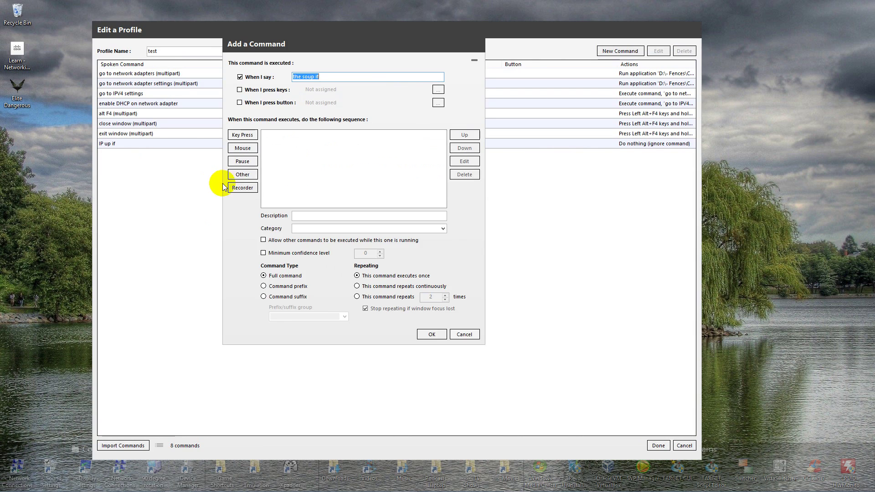
pyautogui.click(244, 178)
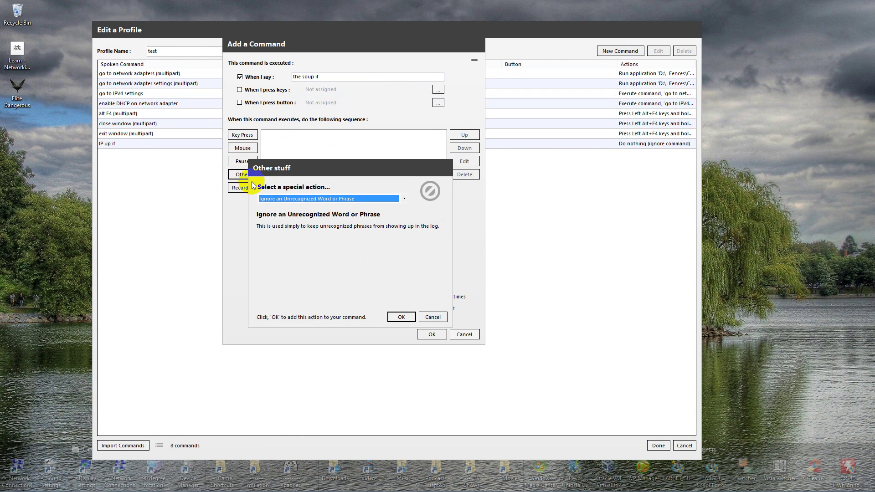
pyautogui.click(398, 315)
pyautogui.click(432, 335)
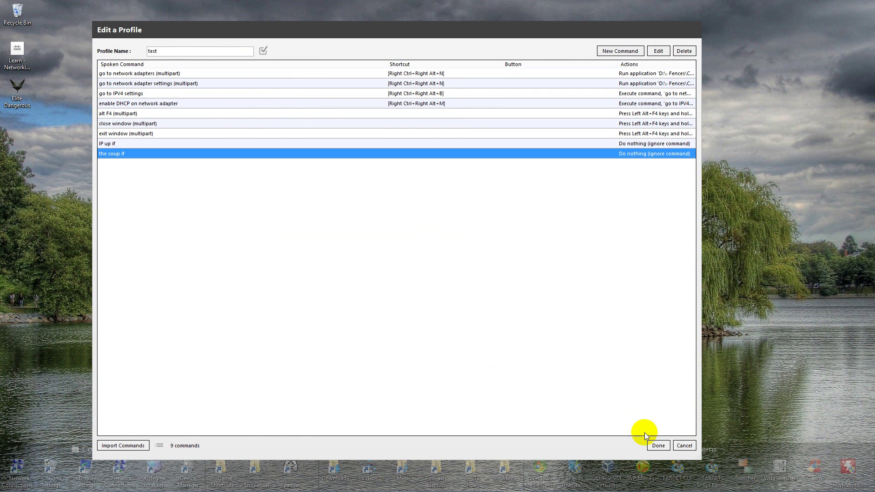
pyautogui.click(659, 445)
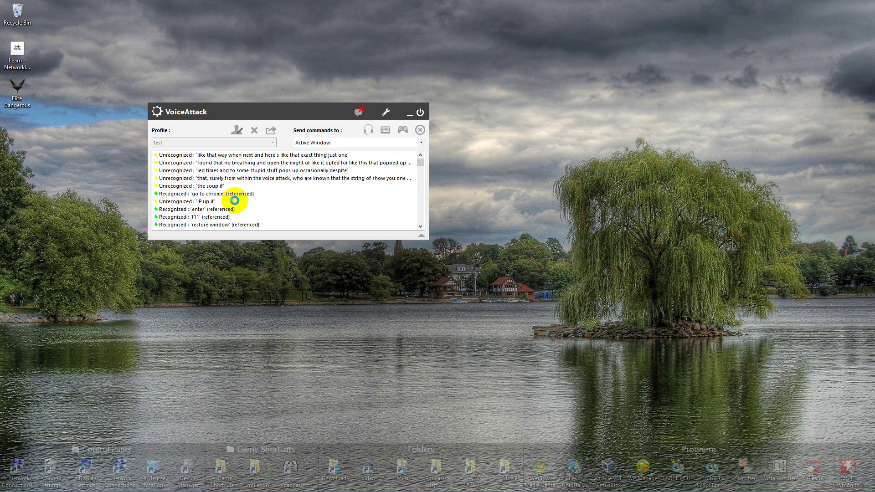
# Look over the test profile's log and command list, then make Media Controls the active profile
pyautogui.click(232, 187)
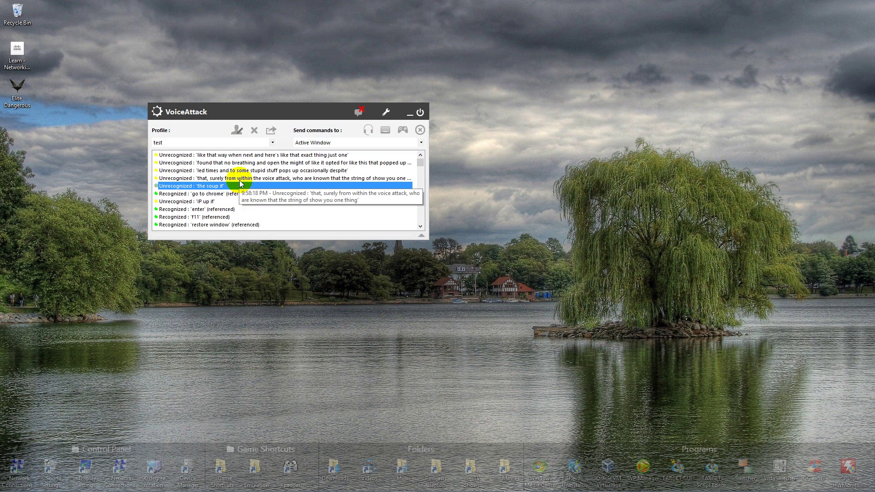
pyautogui.scroll(-2, 237, 185)
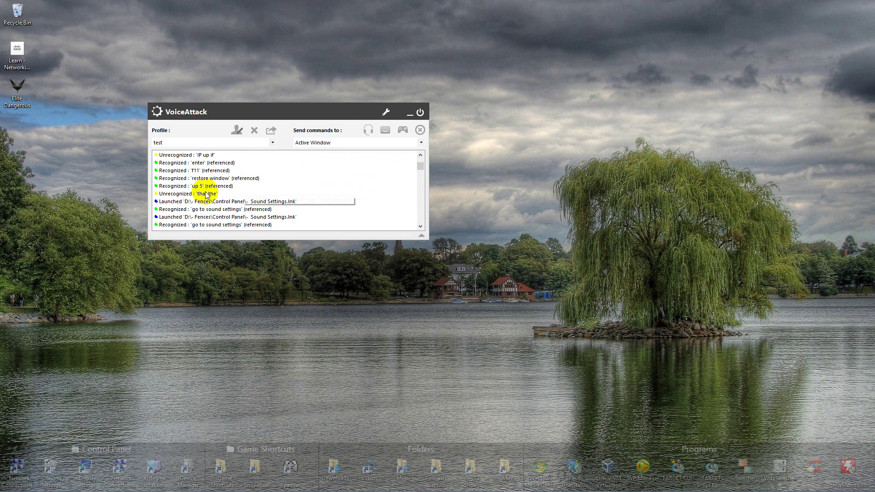
pyautogui.scroll(-1, 209, 194)
pyautogui.scroll(3, 315, 208)
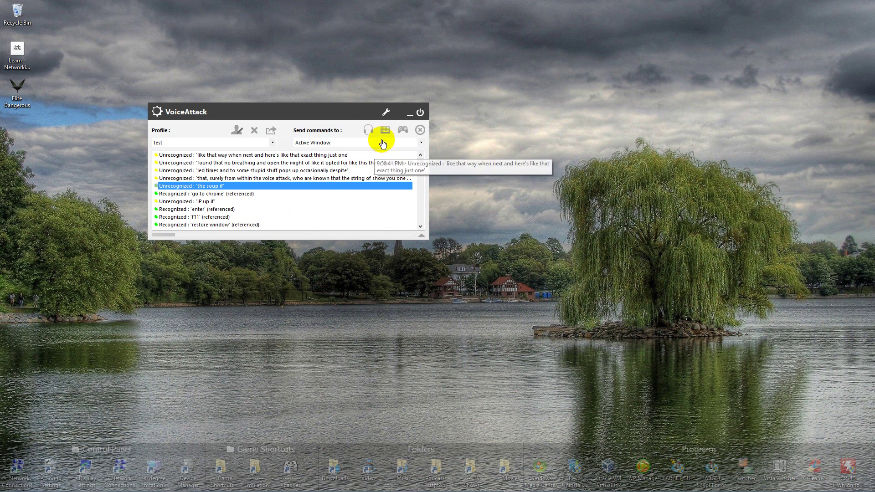
pyautogui.click(244, 114)
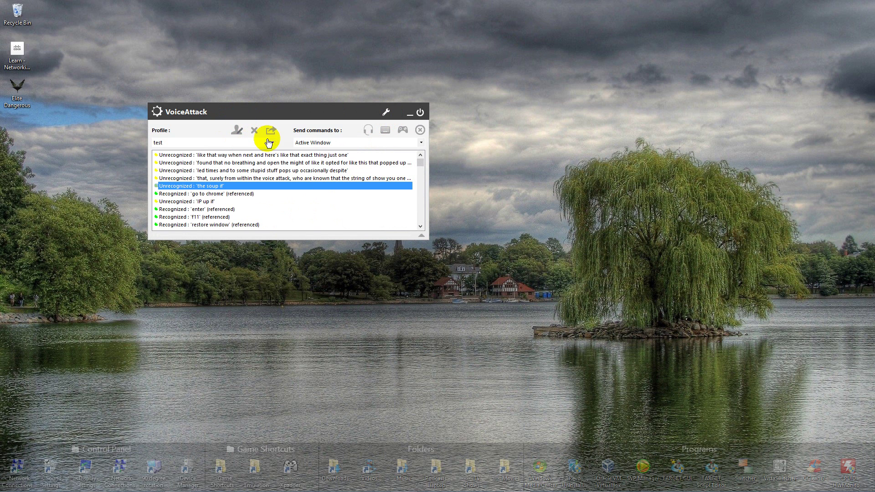
pyautogui.click(238, 132)
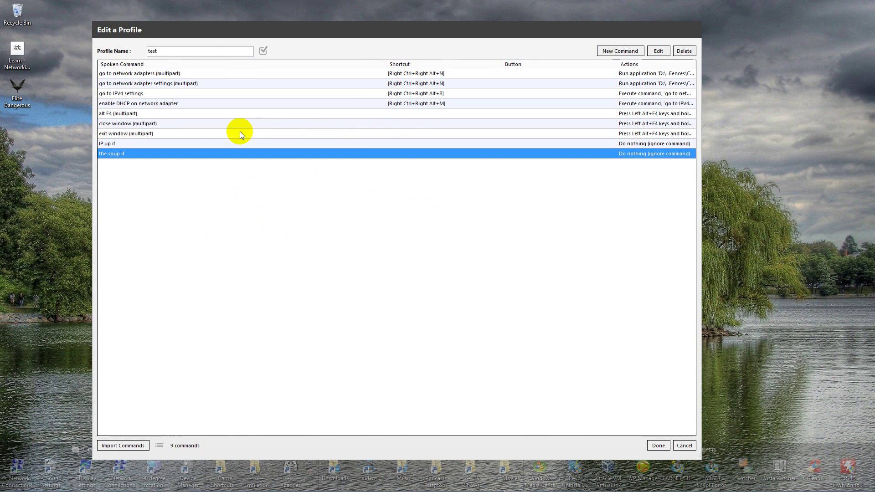
pyautogui.click(680, 440)
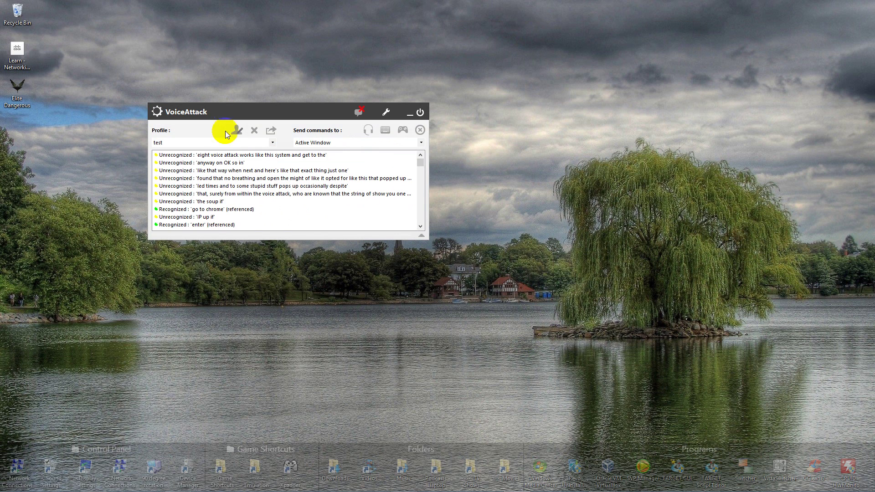
pyautogui.click(273, 143)
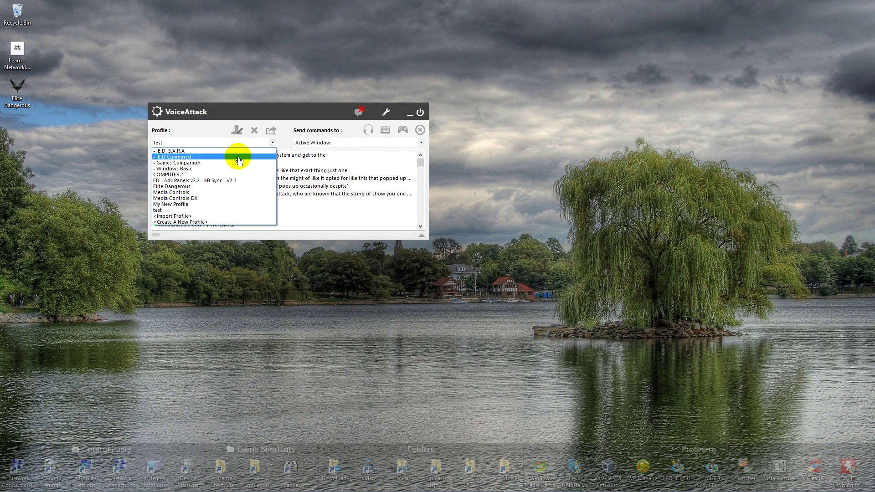
pyautogui.click(176, 192)
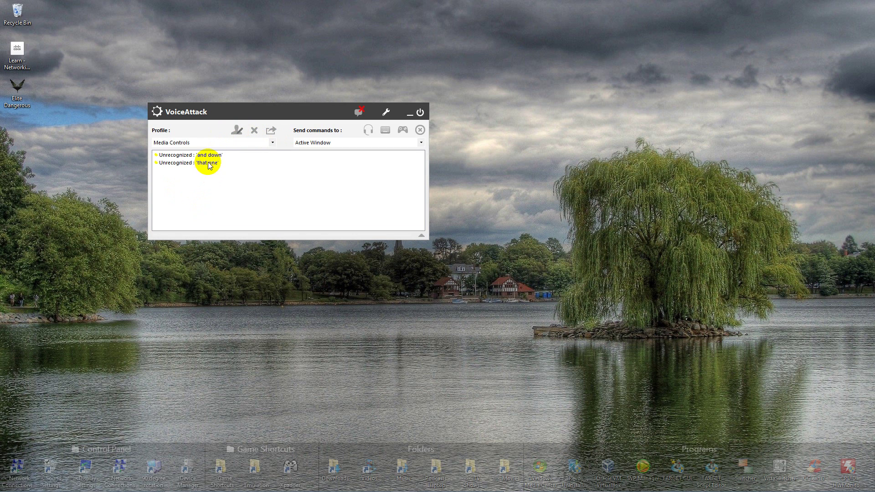
# Add an ignore-phrase command for 'that one' to Media Controls and reopen its 5712-command list
pyautogui.doubleClick(210, 163)
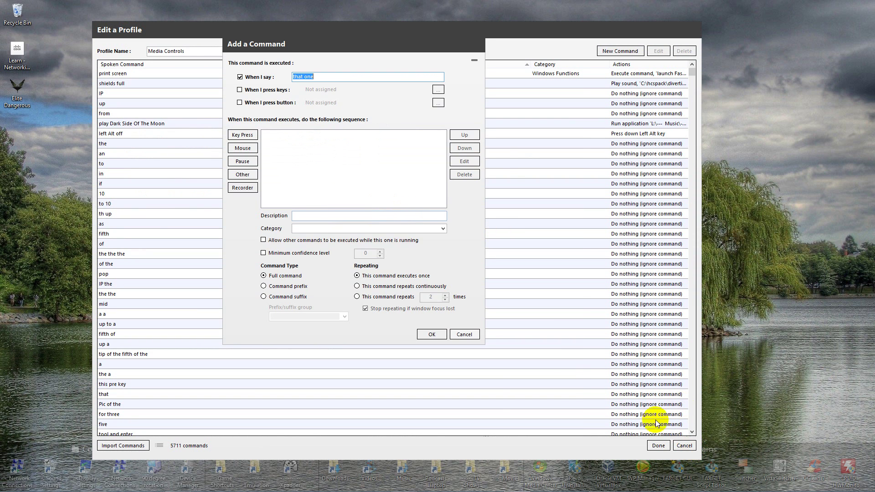
pyautogui.click(241, 175)
pyautogui.click(401, 317)
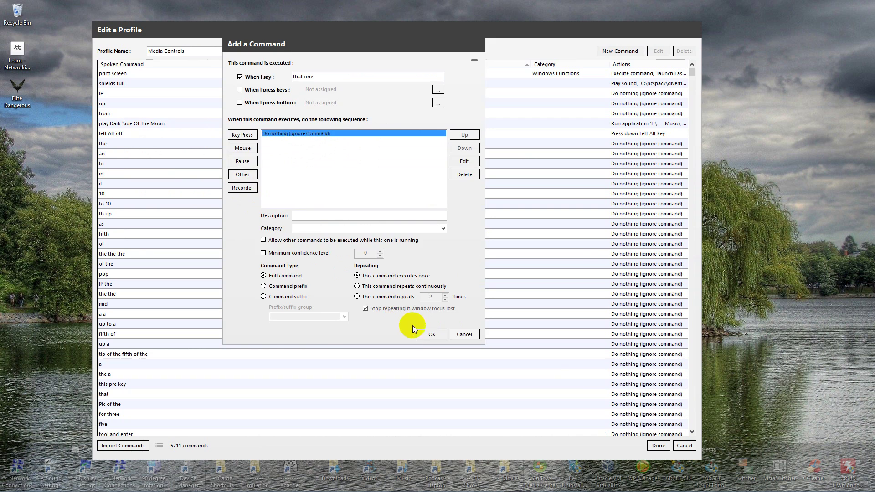
pyautogui.click(433, 334)
pyautogui.press('Return')
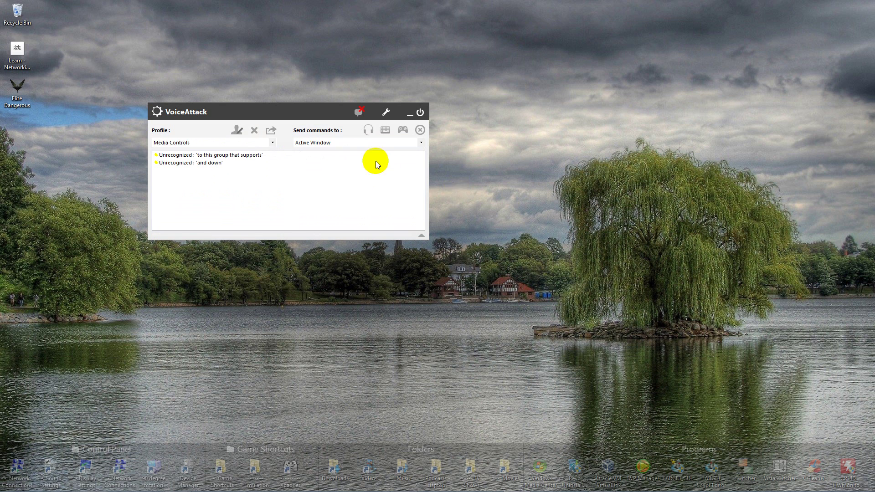
pyautogui.click(237, 132)
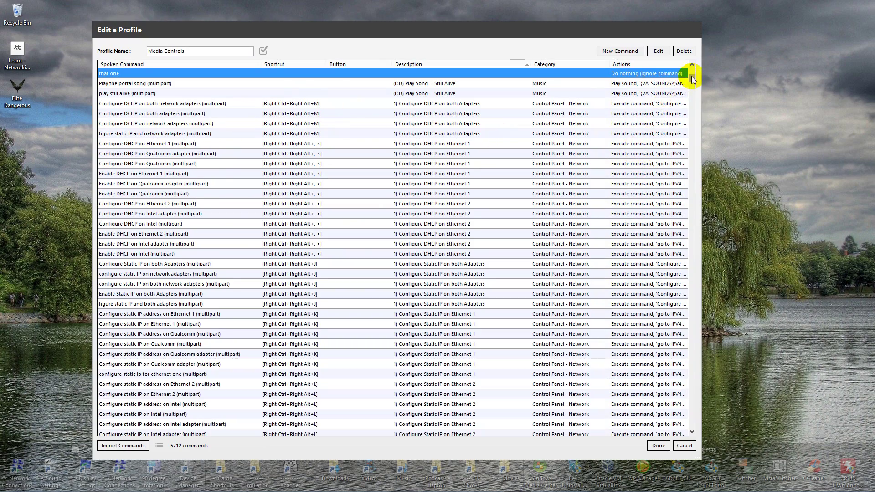
pyautogui.moveTo(691, 77); pyautogui.dragTo(688, 394)
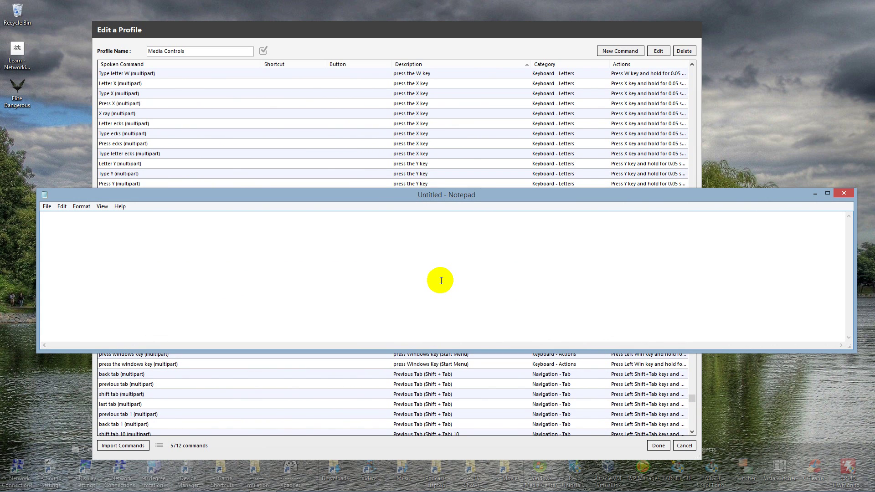
# Type test text in Notepad (a person's name, letters, digits, symbols), then discard it
pyautogui.write('abc')
pyautogui.write('defghij')
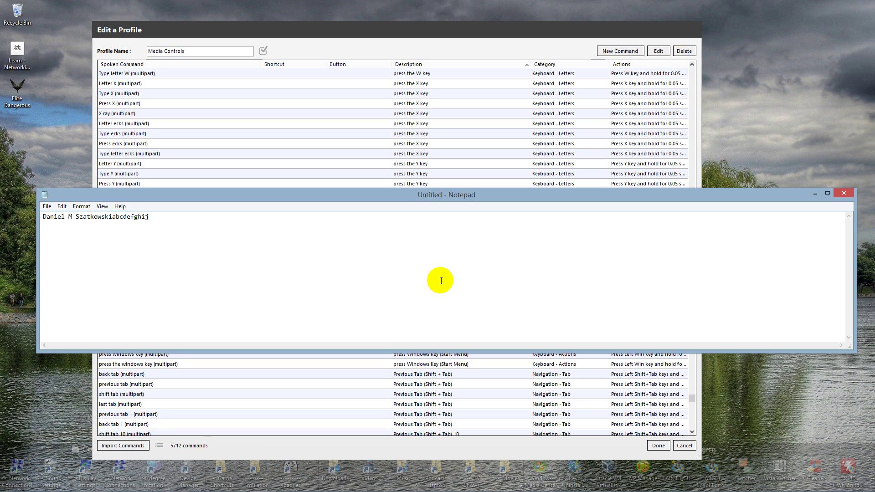
pyautogui.write('10088')
pyautogui.write('"')
pyautogui.write('@#')
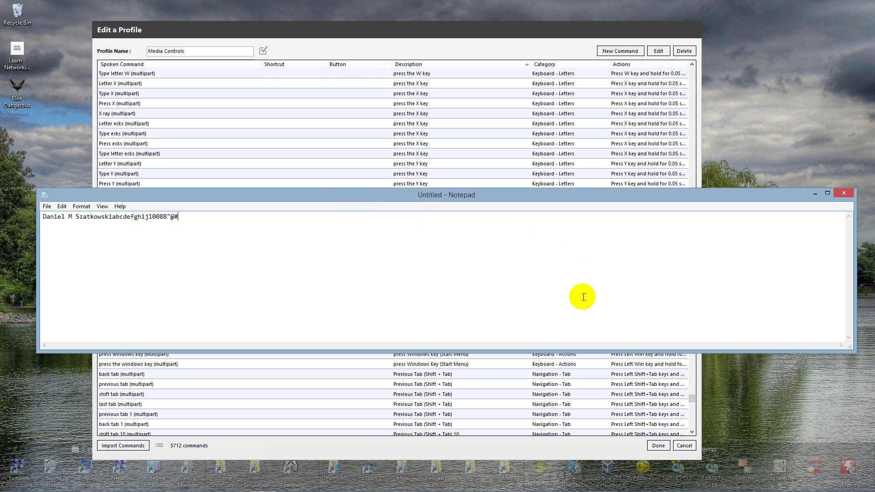
pyautogui.click(844, 193)
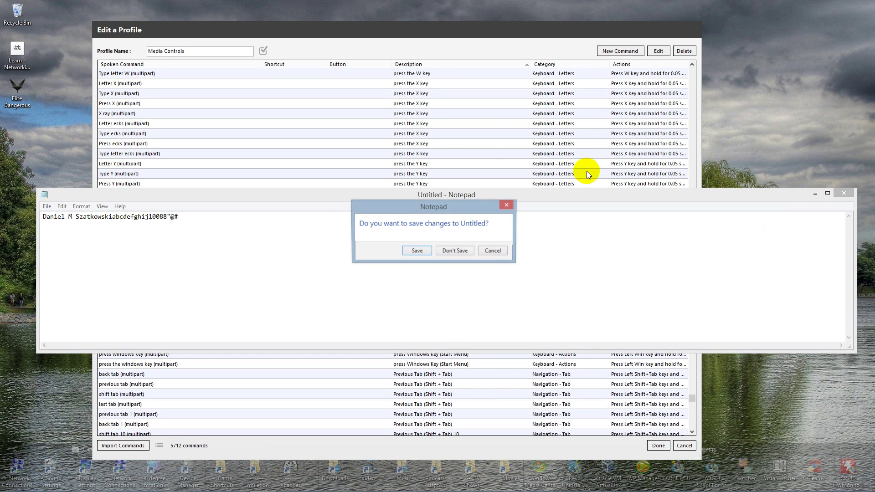
pyautogui.click(458, 252)
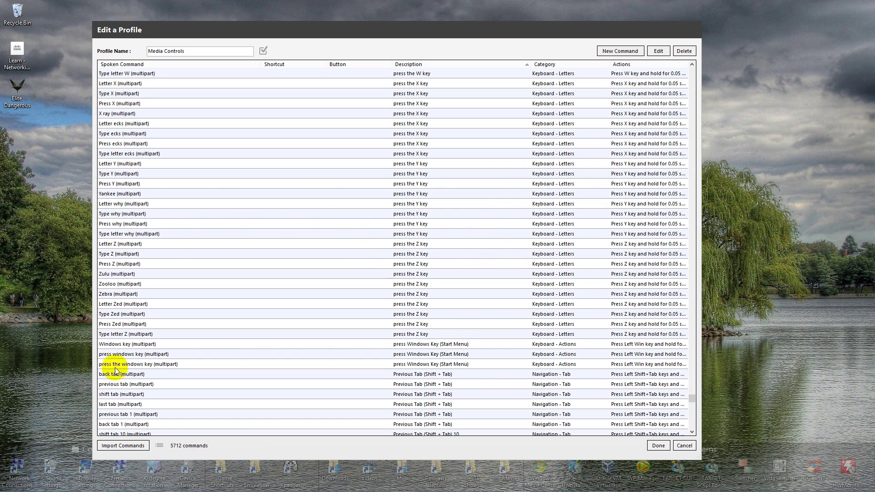
# Reopen Notepad, type 'hge', and close it without saving
pyautogui.click(263, 483)
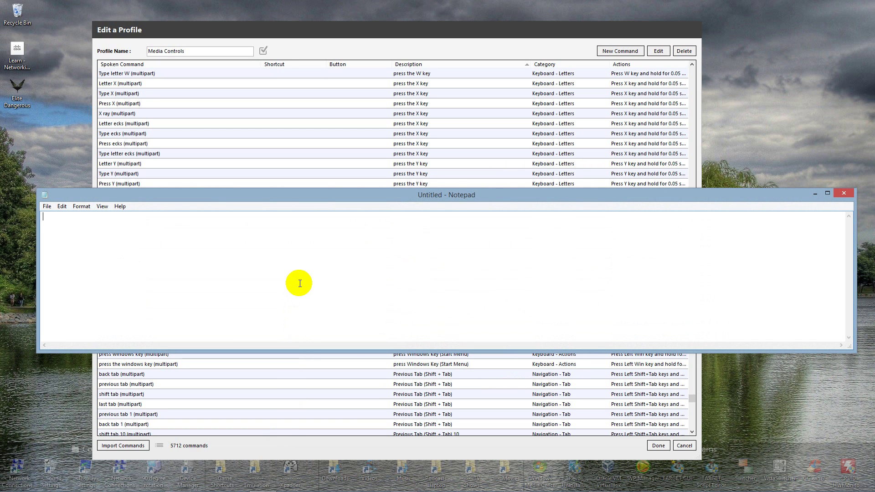
pyautogui.hotkey('alt', 'F4')
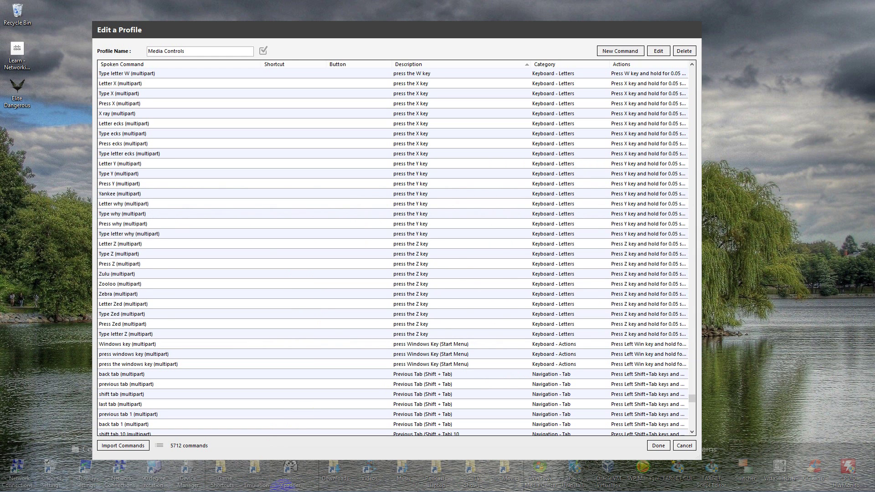
pyautogui.click(263, 482)
pyautogui.write('hge')
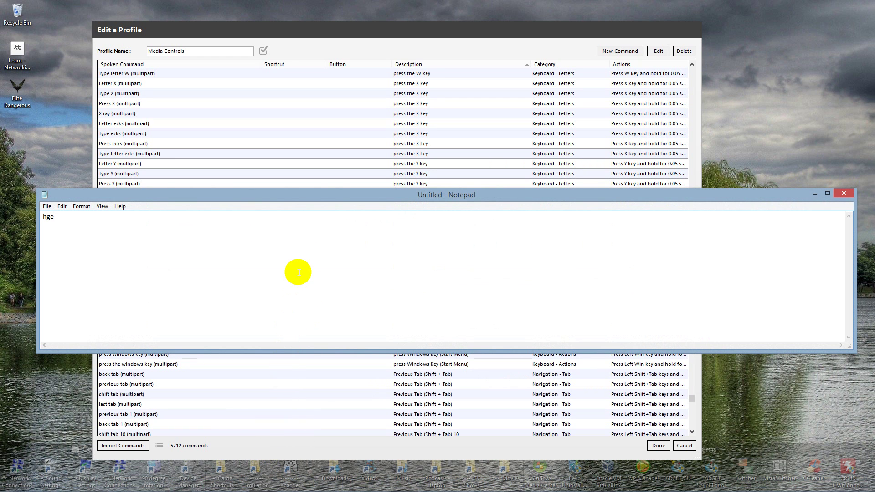
pyautogui.hotkey('alt', 'F4')
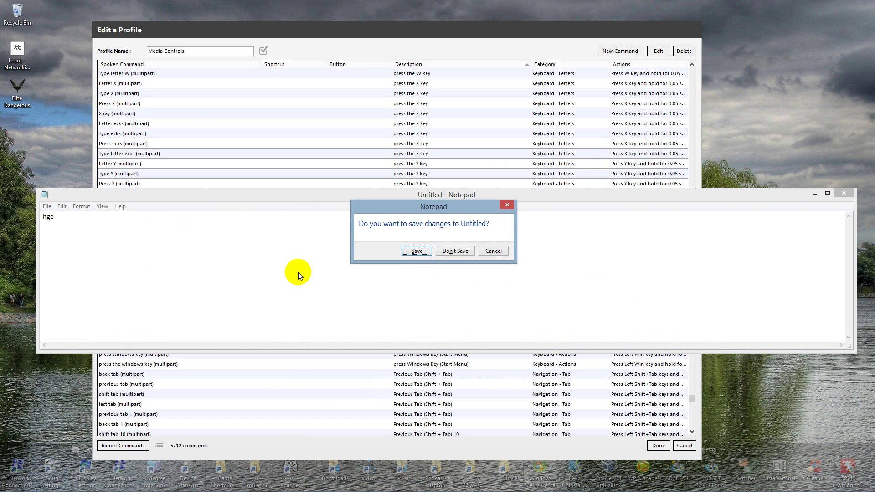
pyautogui.press('n')
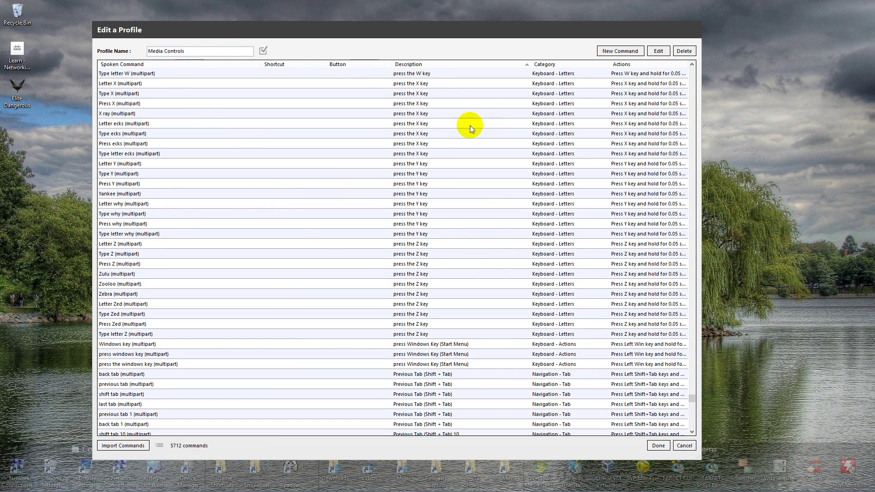
# Browse the Media Controls commands, viewing Press Tee and cancelling without changes
pyautogui.click(166, 145)
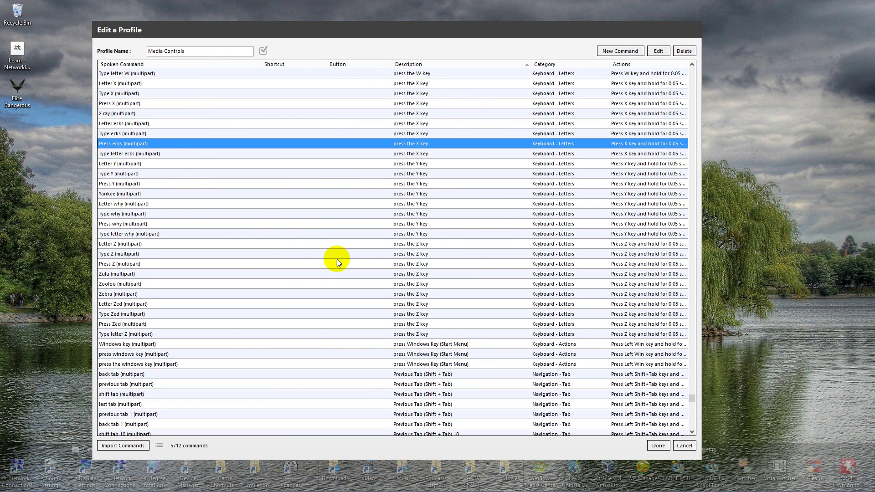
pyautogui.scroll(1, 470, 296)
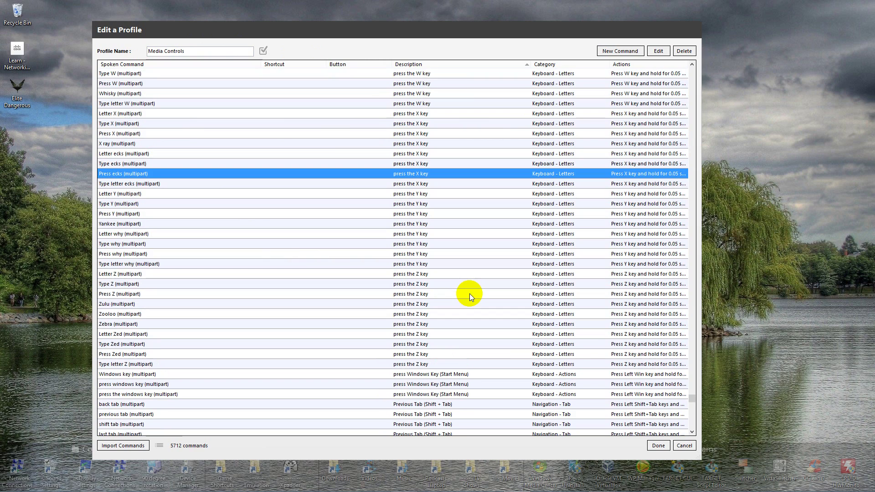
pyautogui.scroll(11, 470, 296)
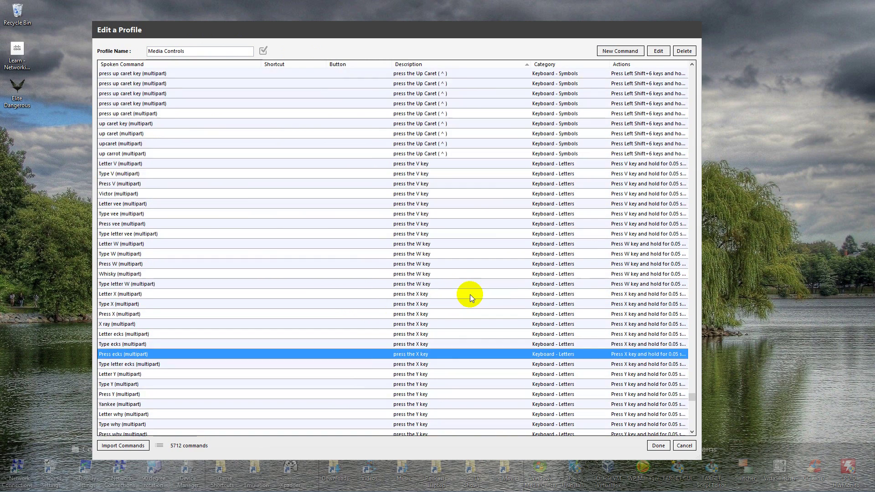
pyautogui.scroll(1, 469, 295)
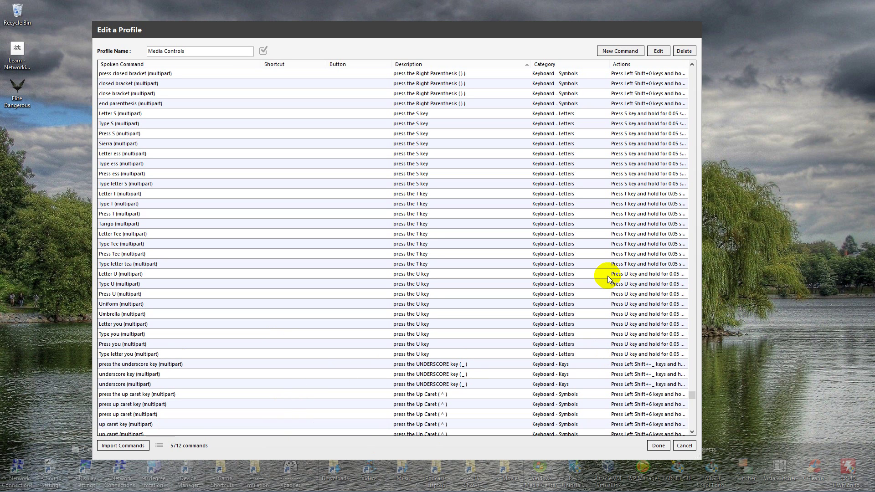
pyautogui.click(608, 276)
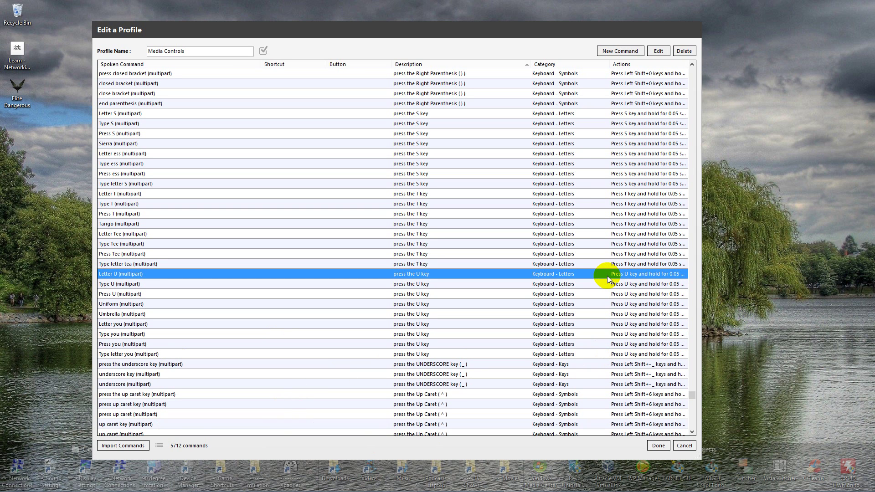
pyautogui.doubleClick(492, 253)
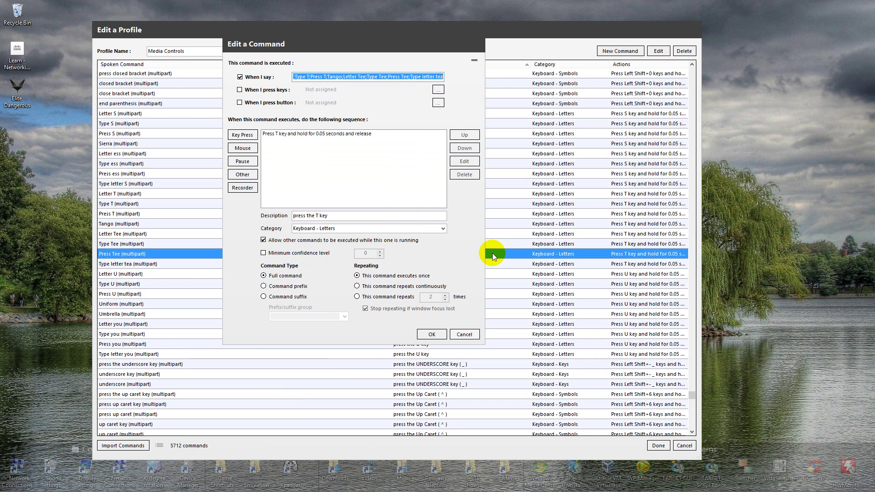
pyautogui.press('Escape')
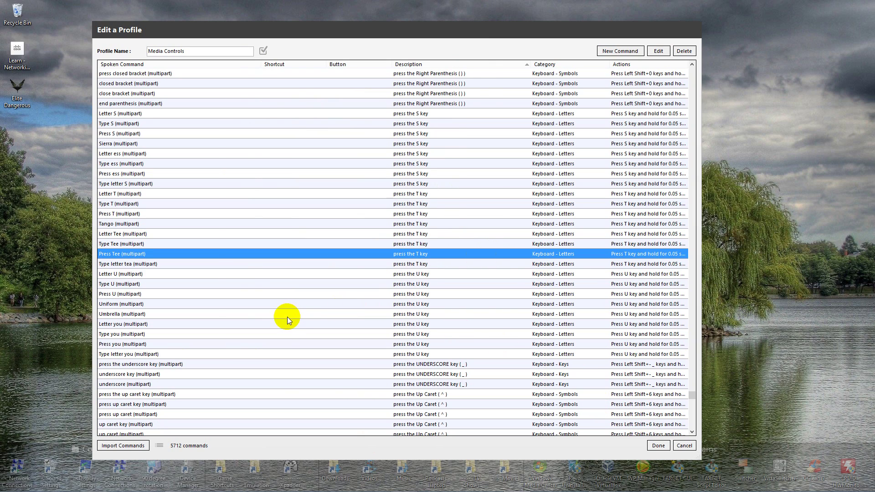
# Scroll back up the command list and close the Edit a Profile window
pyautogui.scroll(15, 292, 312)
pyautogui.scroll(20, 289, 305)
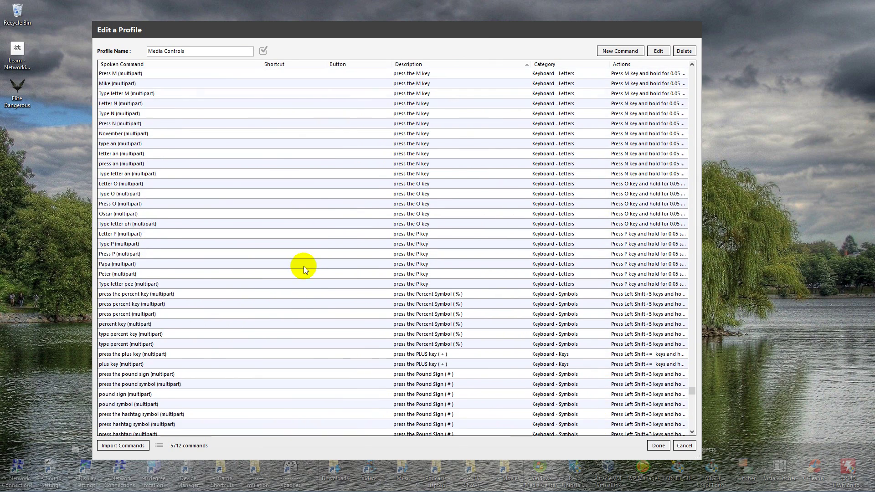
pyautogui.scroll(20, 410, 212)
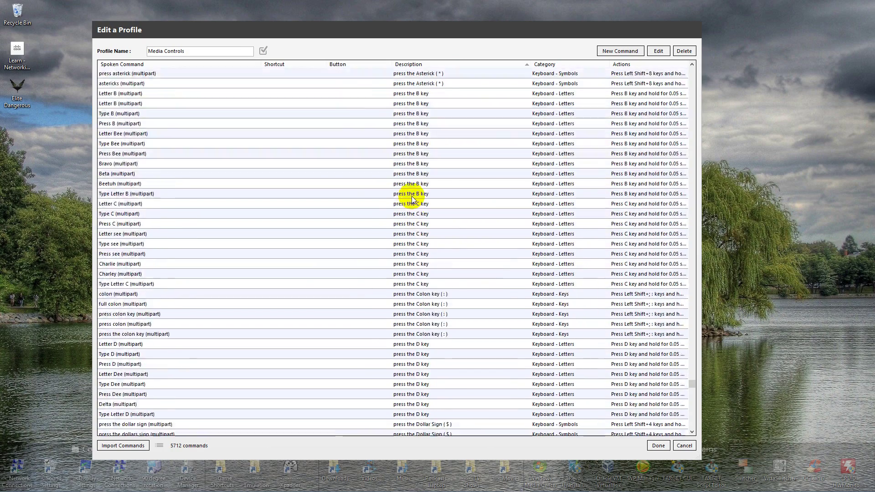
pyautogui.scroll(15, 373, 228)
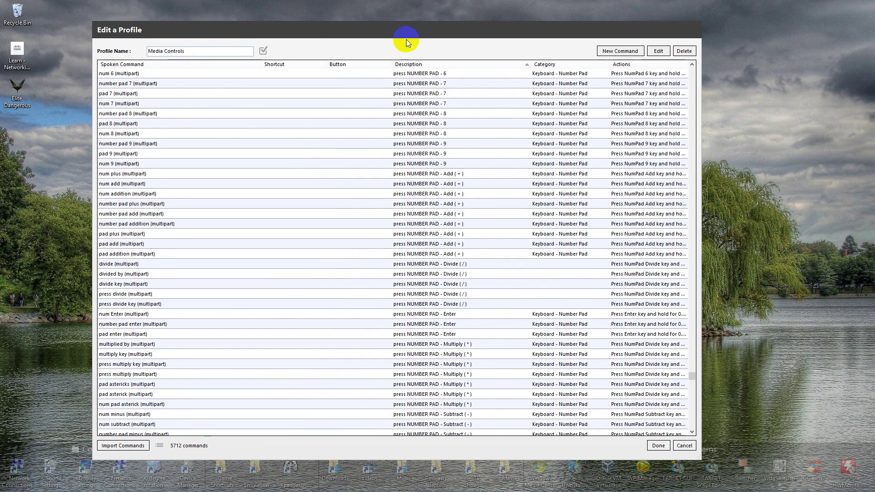
pyautogui.click(658, 445)
pyautogui.click(272, 132)
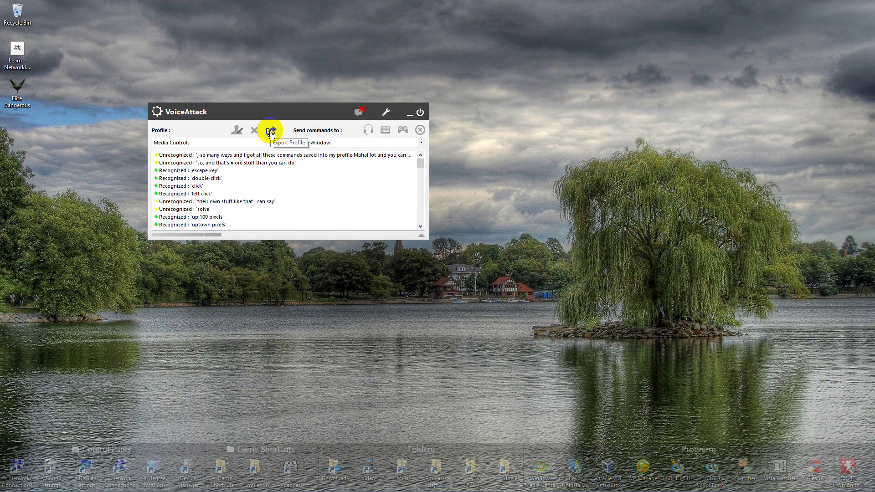
# Export all Media Controls commands as Media Controls-Profile.vap, replacing the existing file
pyautogui.click(271, 133)
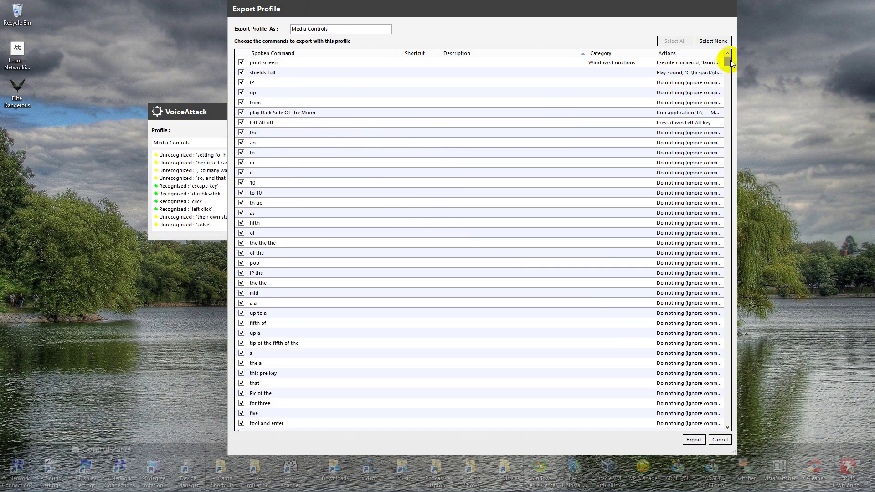
pyautogui.moveTo(727, 61); pyautogui.dragTo(741, 423)
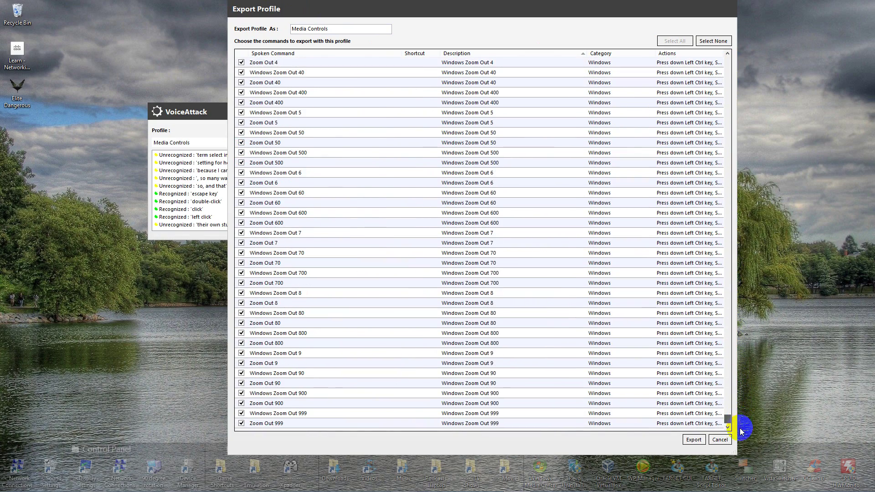
pyautogui.click(684, 437)
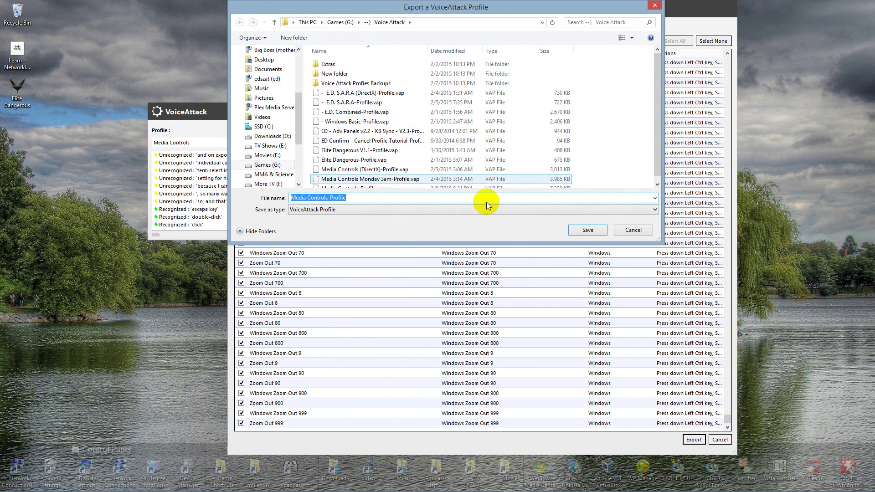
pyautogui.click(587, 229)
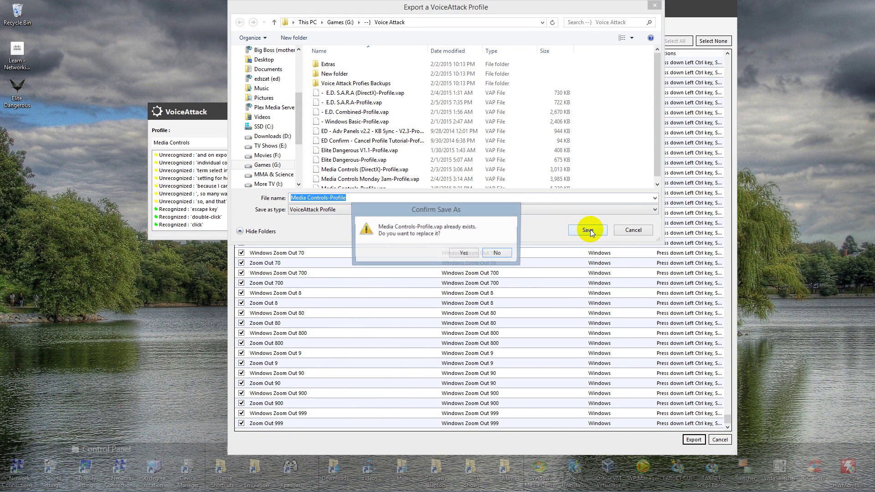
pyautogui.click(458, 254)
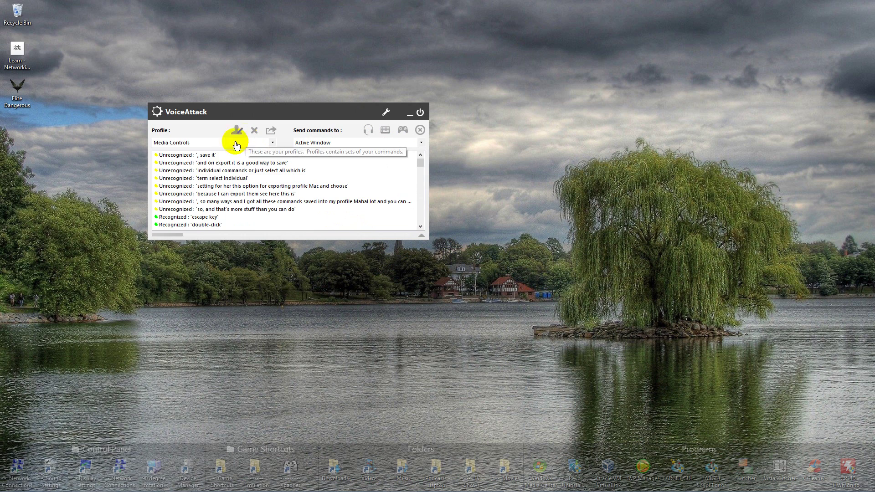
# Import Media Controls-Profile.vap, accepting the name conflict that creates Media Controls-1
pyautogui.click(272, 143)
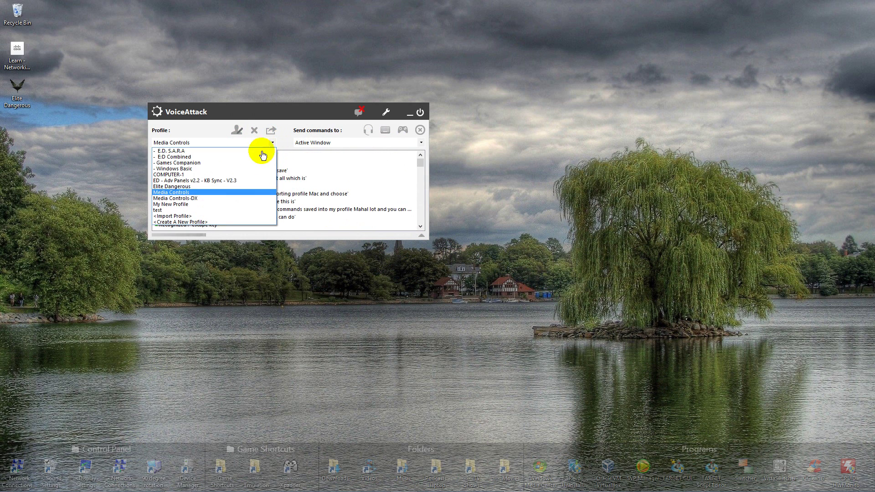
pyautogui.click(191, 217)
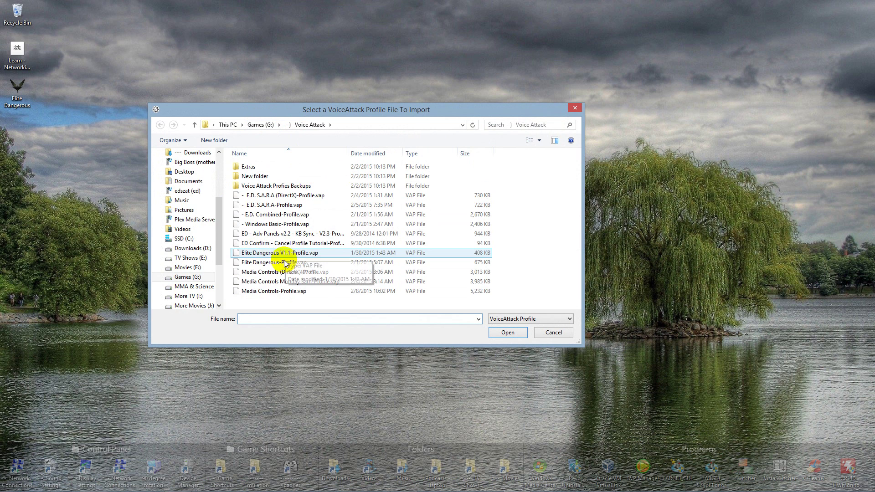
pyautogui.doubleClick(296, 293)
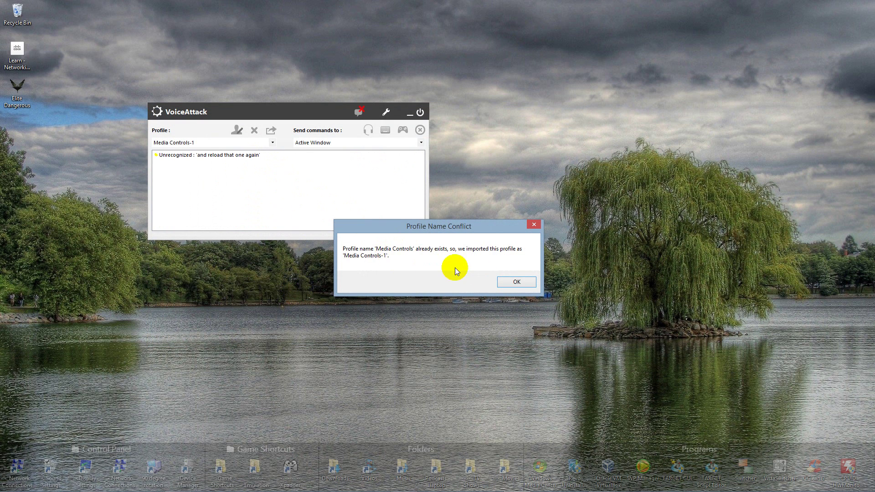
pyautogui.click(535, 226)
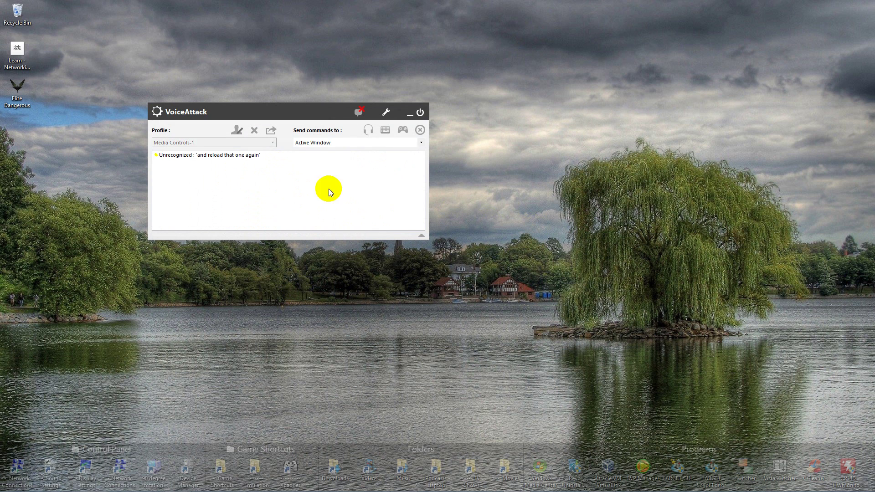
# Delete the duplicate Media Controls-1 profile, leaving Media Controls active
pyautogui.click(198, 145)
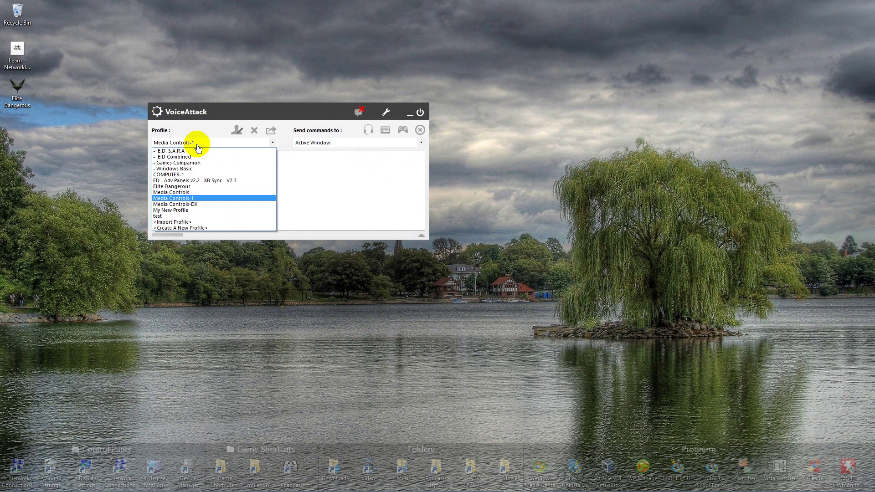
pyautogui.click(193, 192)
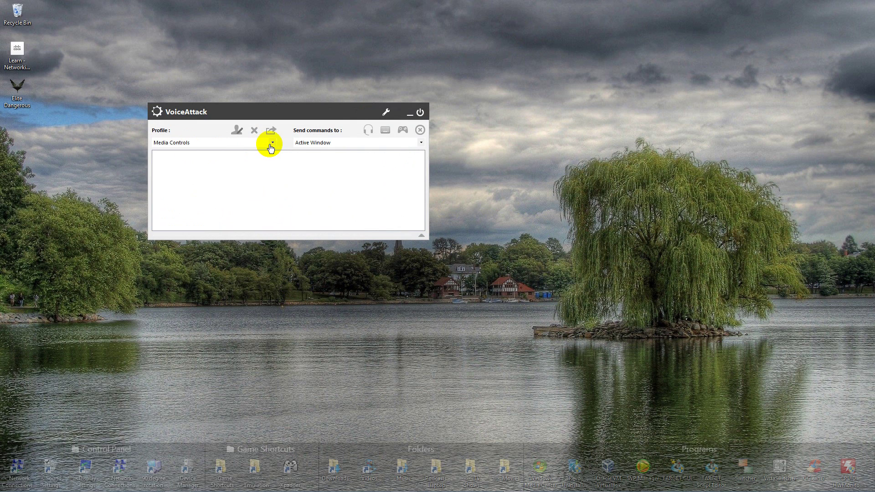
pyautogui.click(269, 146)
pyautogui.click(188, 199)
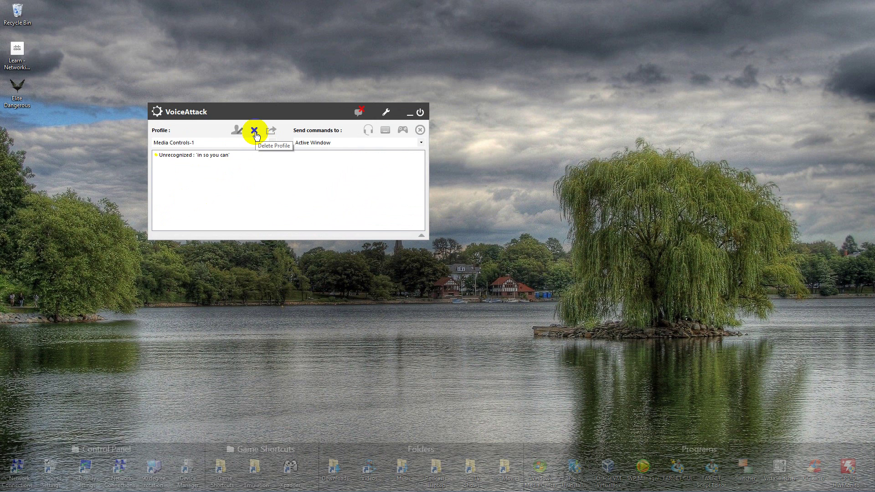
pyautogui.click(254, 133)
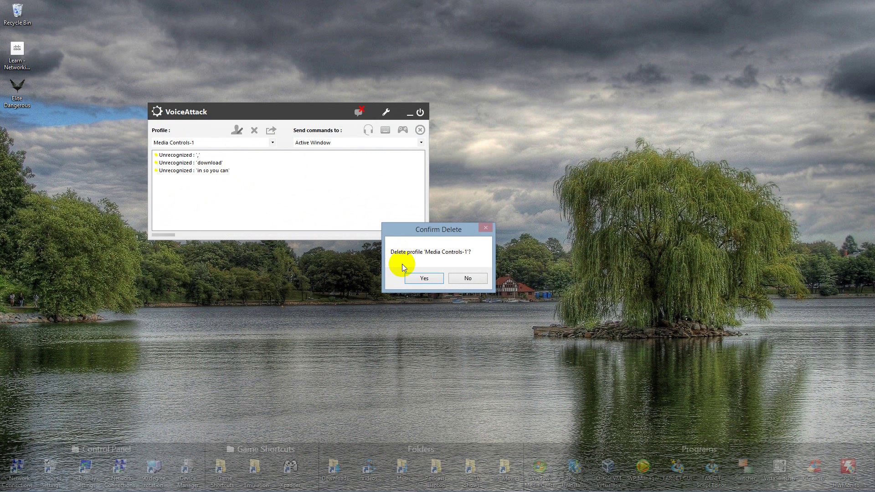
pyautogui.click(415, 274)
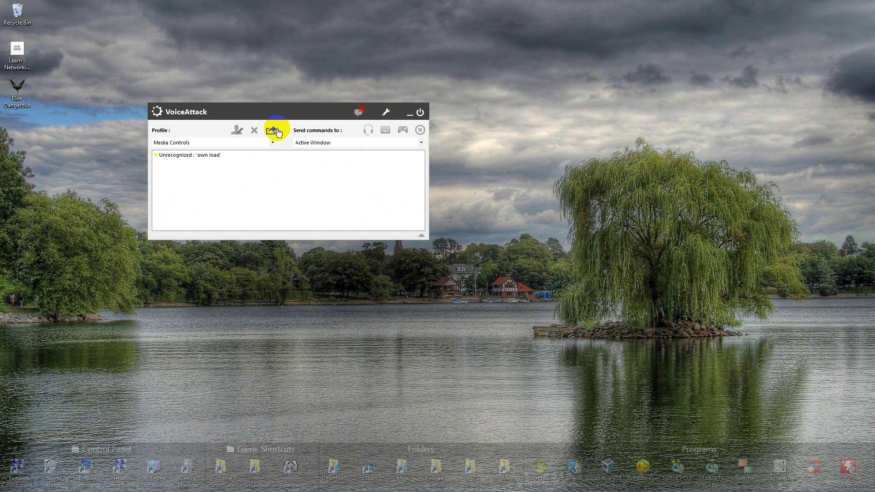
# Export Media Controls as a Quick Reference List HTML file, replacing the old Media Controls-Profile
pyautogui.click(272, 131)
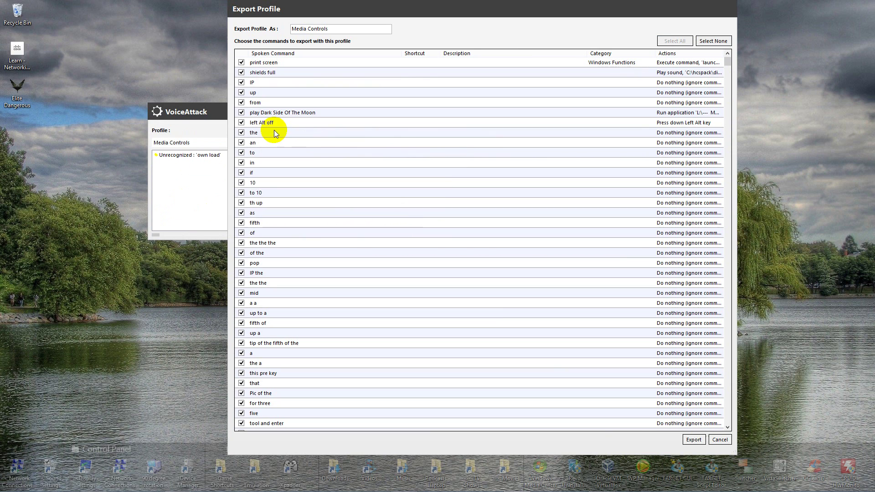
pyautogui.click(693, 441)
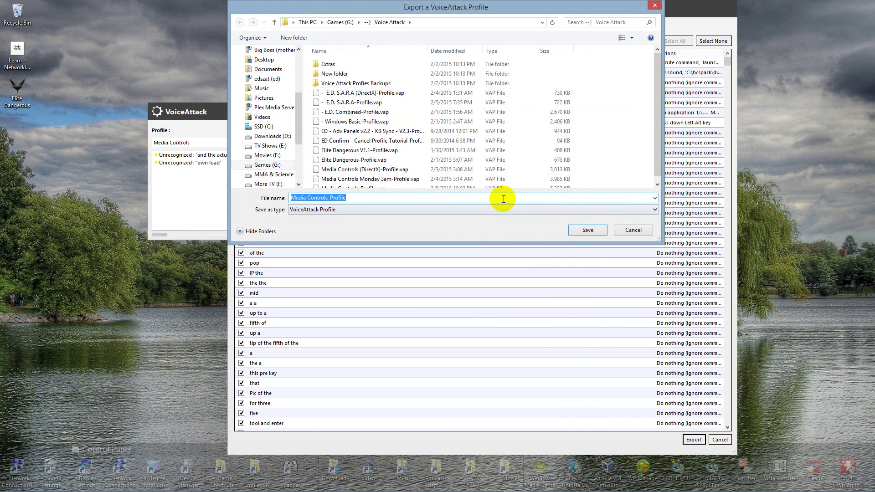
pyautogui.click(346, 210)
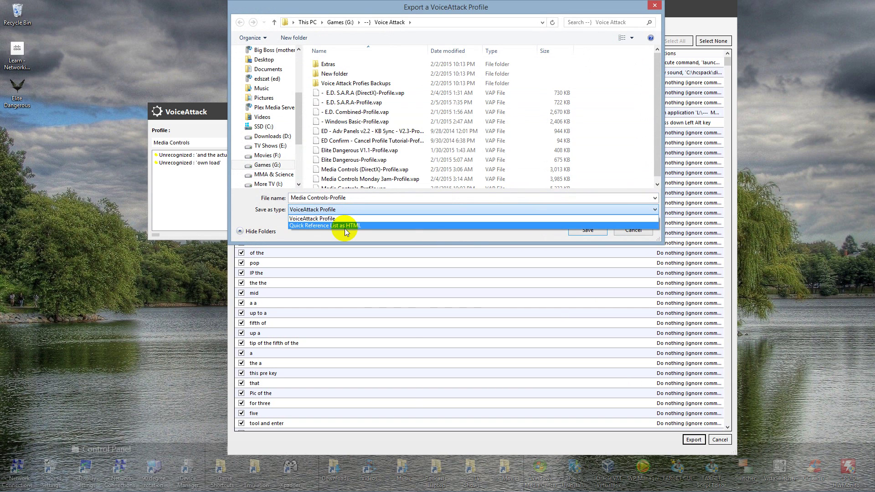
pyautogui.click(345, 229)
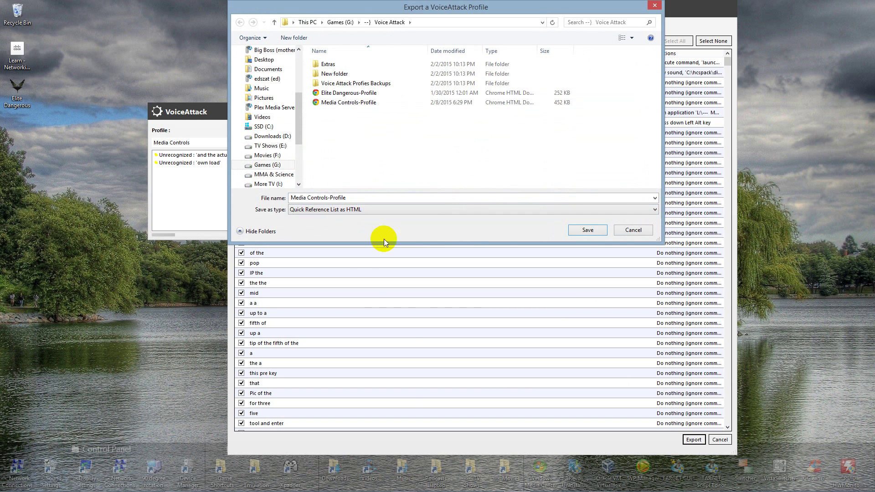
pyautogui.click(586, 230)
pyautogui.click(463, 254)
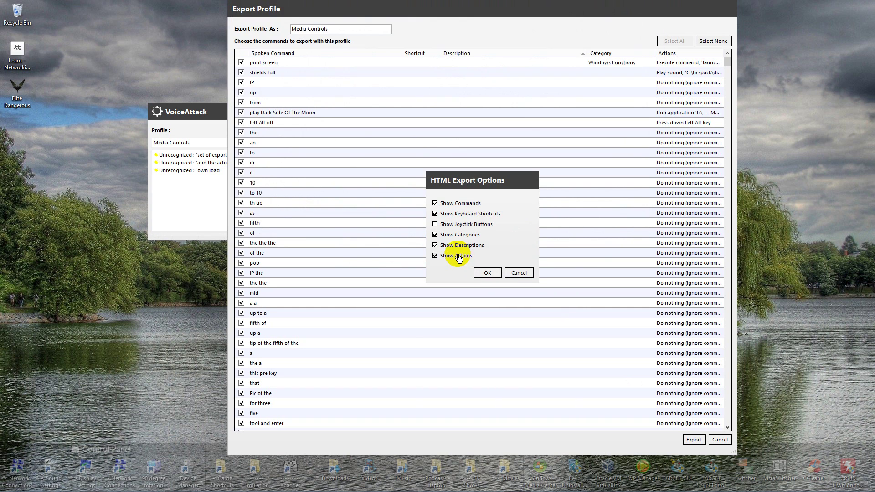
pyautogui.click(474, 271)
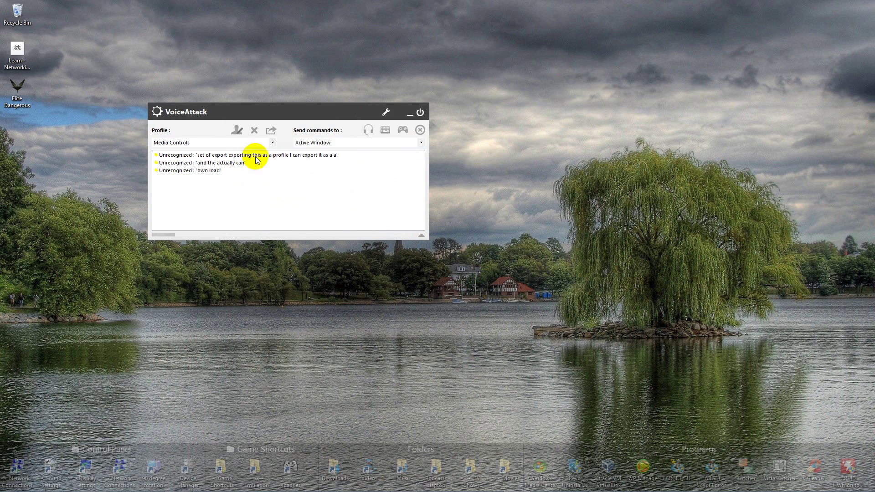
# Open Media Controls-Profile HTML from Games (G:) > Voice Attack in File Explorer
pyautogui.moveTo(98, 490)
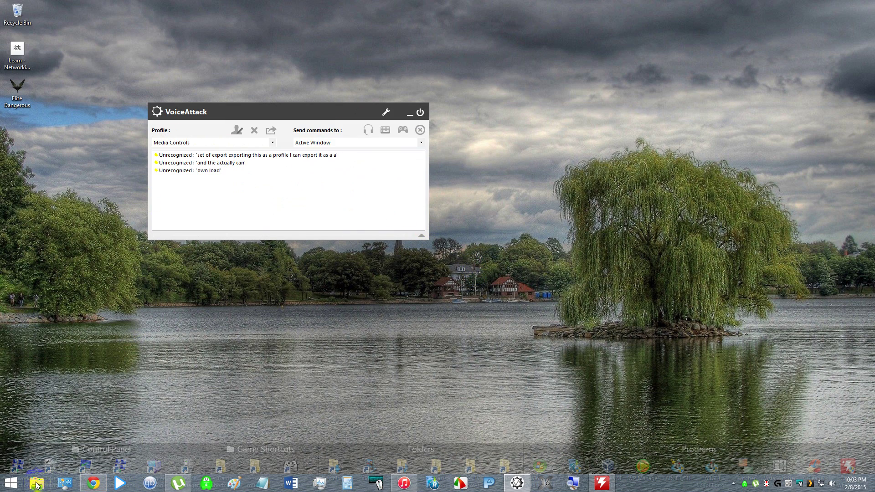
pyautogui.click(37, 484)
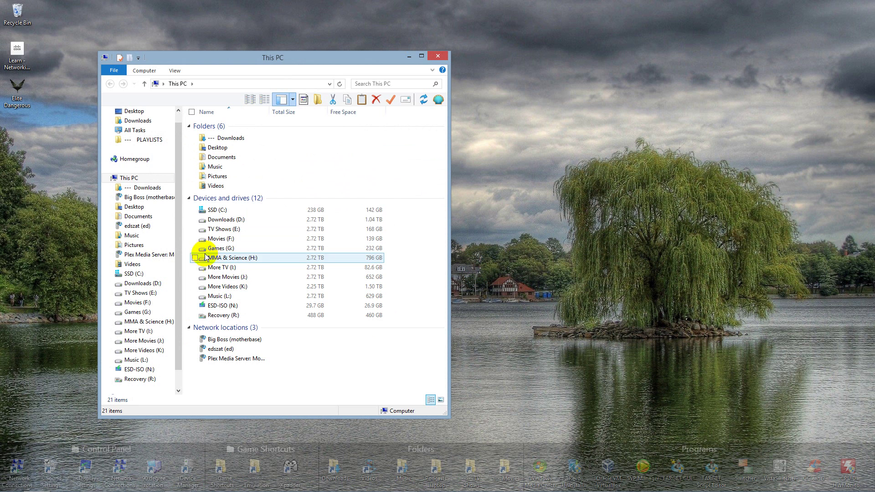
pyautogui.click(224, 246)
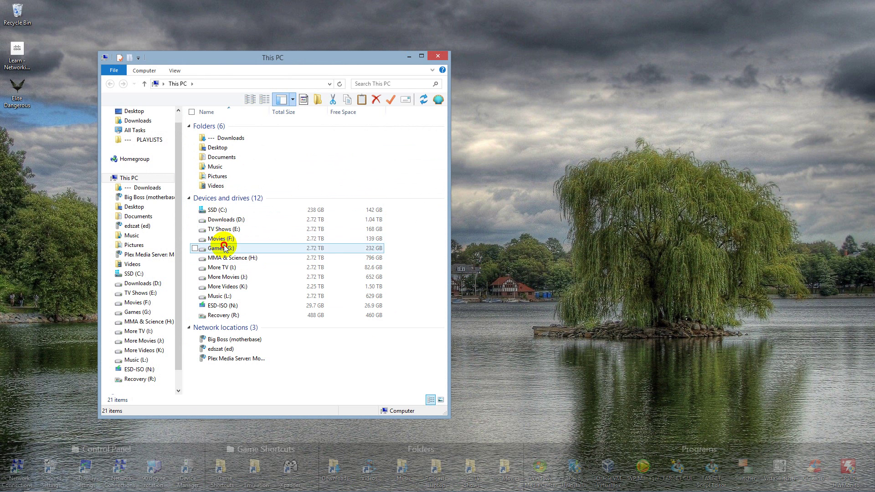
pyautogui.doubleClick(224, 246)
pyautogui.doubleClick(227, 143)
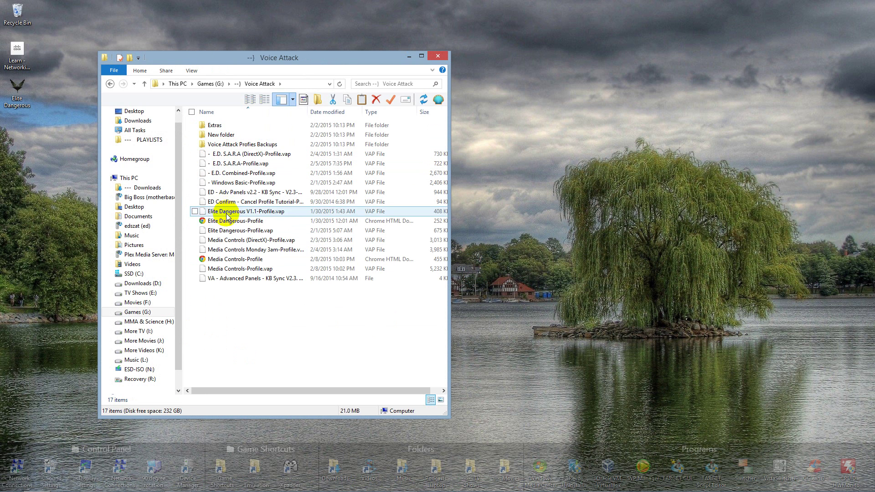
pyautogui.doubleClick(235, 260)
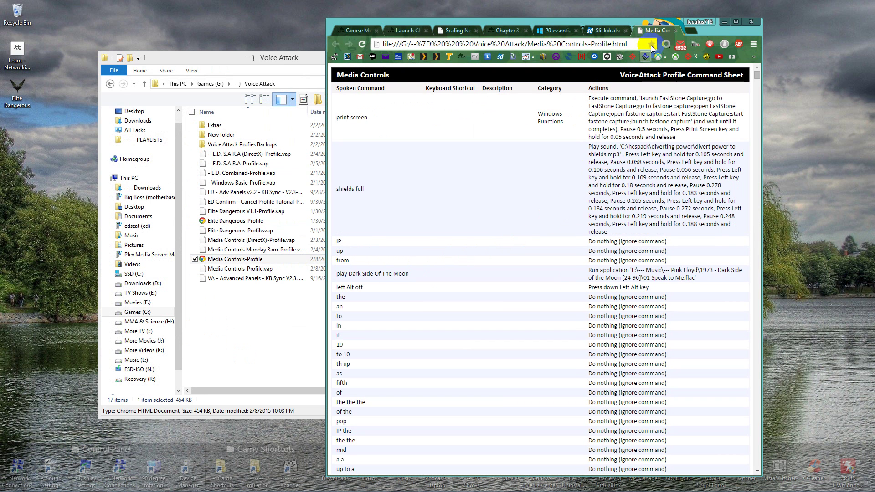
# Maximize Chrome and scroll through the command sheet's 'go to' TV show commands
pyautogui.doubleClick(620, 20)
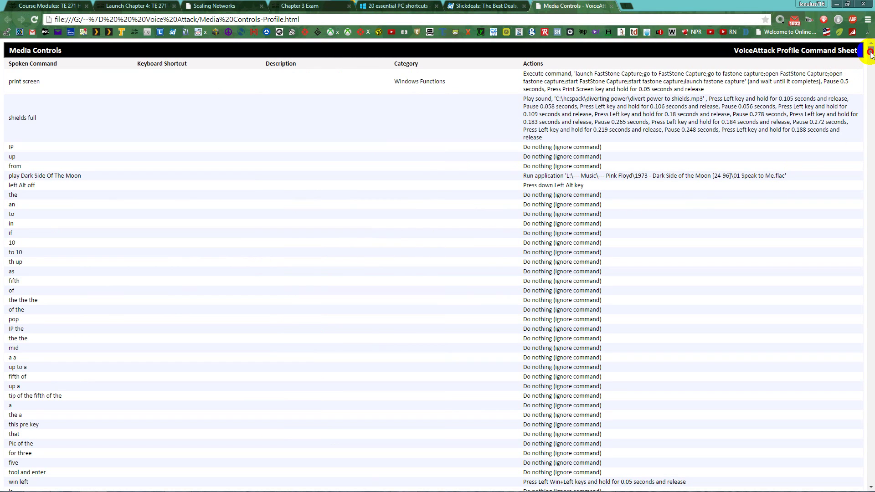
pyautogui.moveTo(870, 53); pyautogui.dragTo(871, 77)
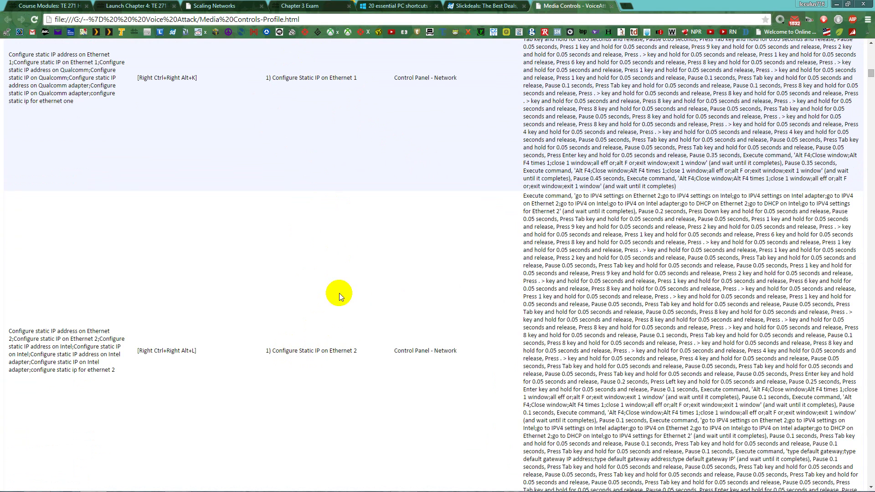
pyautogui.scroll(-1, 335, 318)
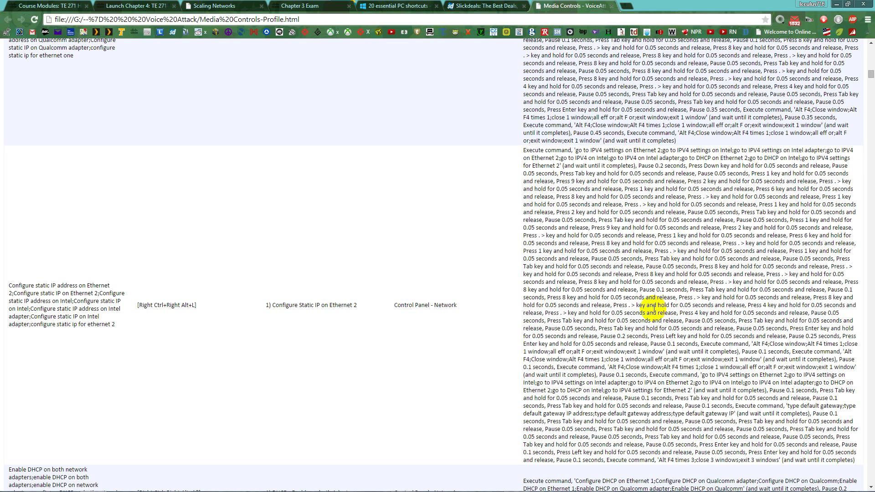
pyautogui.scroll(-3, 409, 324)
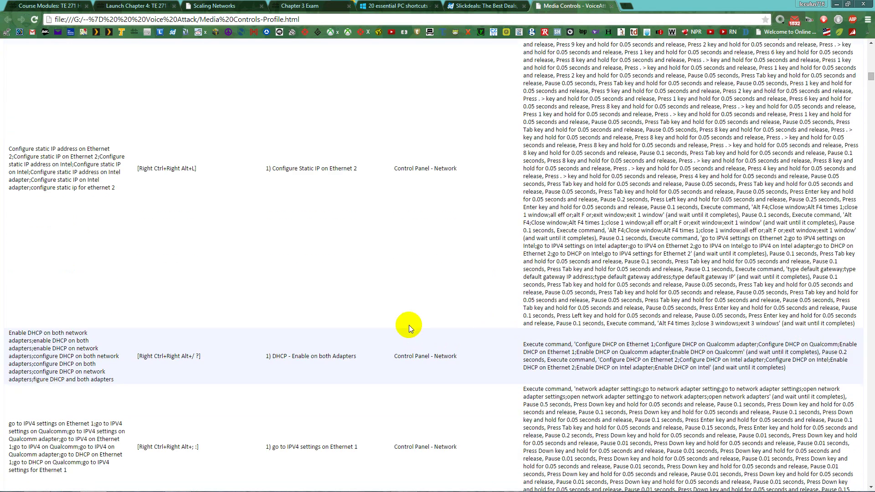
pyautogui.scroll(-20, 381, 310)
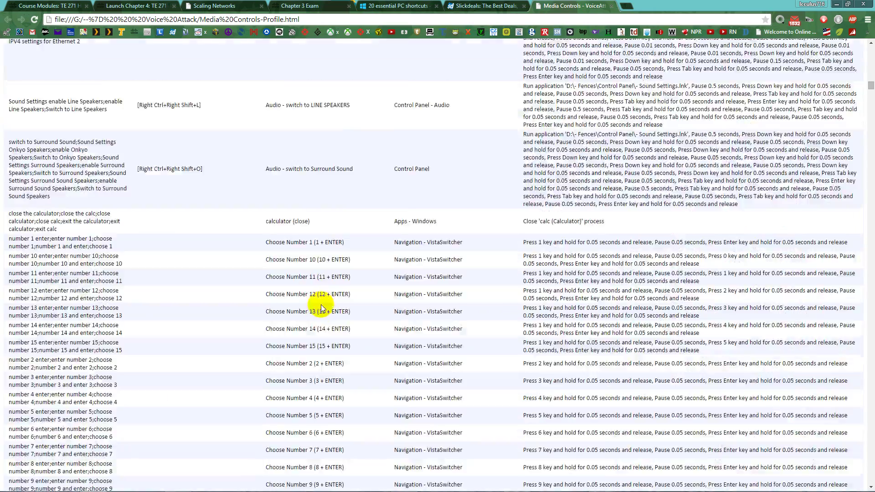
pyautogui.scroll(4, 314, 326)
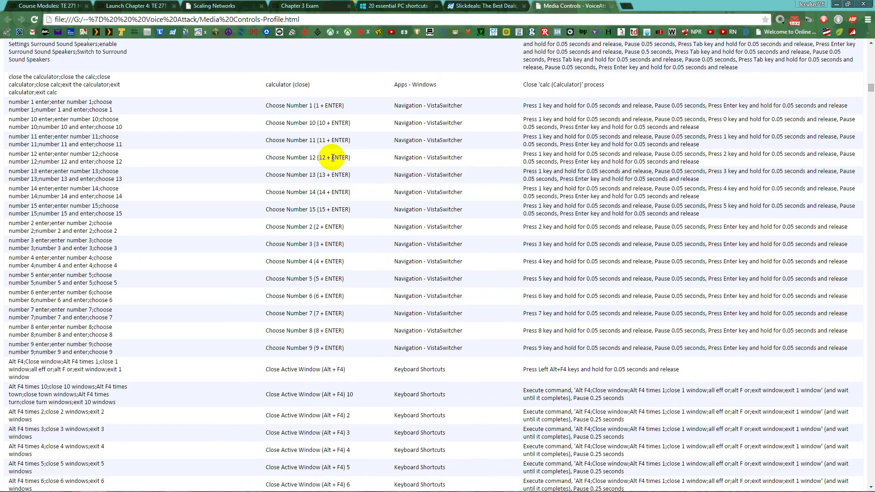
pyautogui.scroll(-15, 315, 283)
pyautogui.scroll(-20, 312, 312)
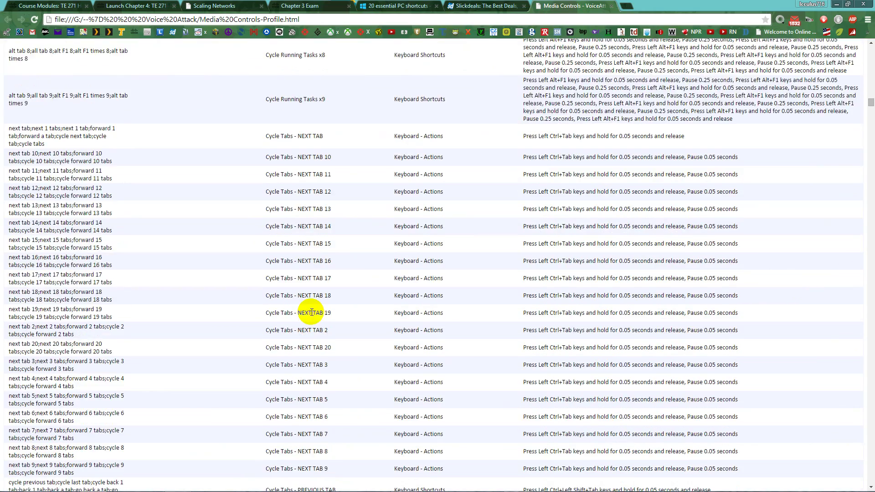
pyautogui.scroll(-20, 315, 305)
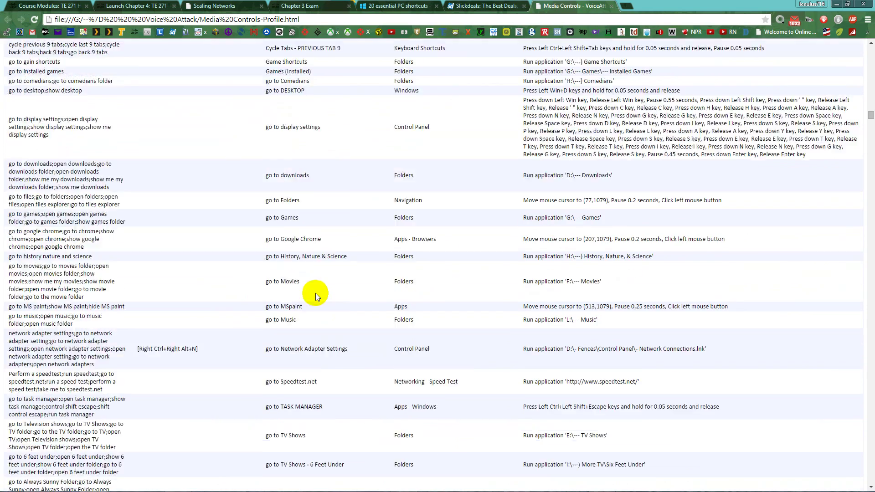
pyautogui.scroll(-1, 316, 299)
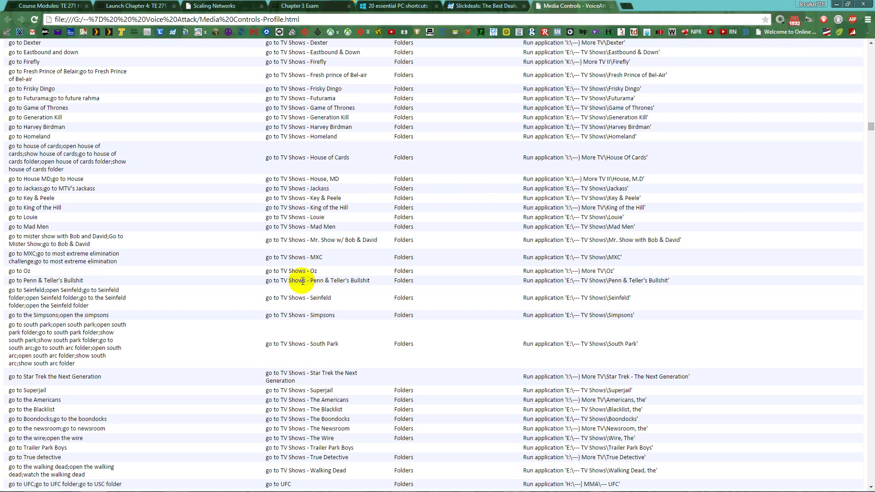
pyautogui.scroll(7, 297, 277)
pyautogui.scroll(15, 294, 285)
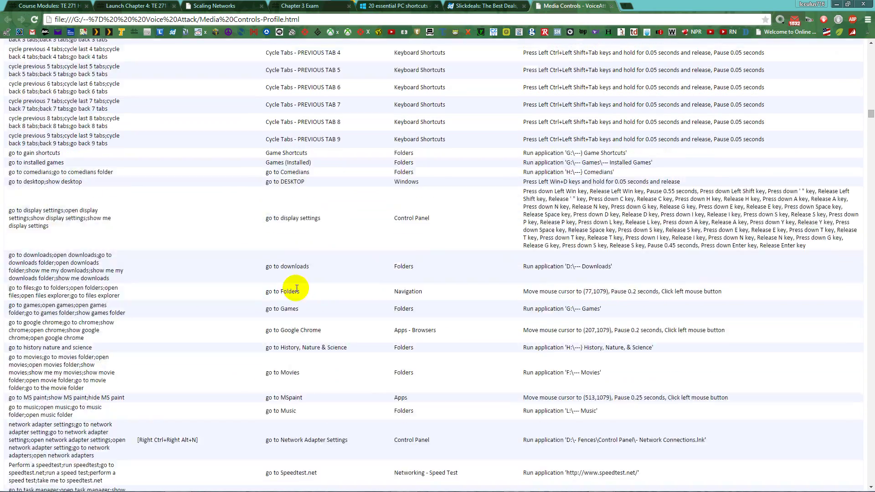
pyautogui.scroll(12, 300, 292)
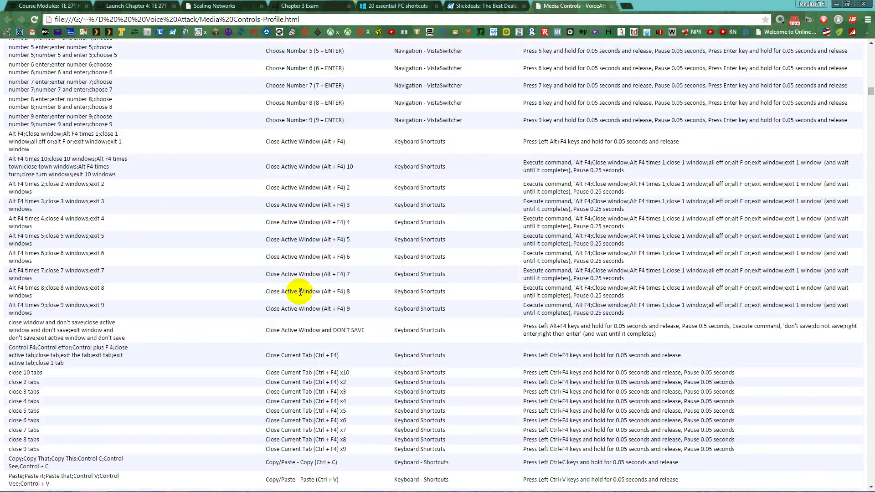
pyautogui.scroll(15, 337, 286)
pyautogui.scroll(1, 346, 289)
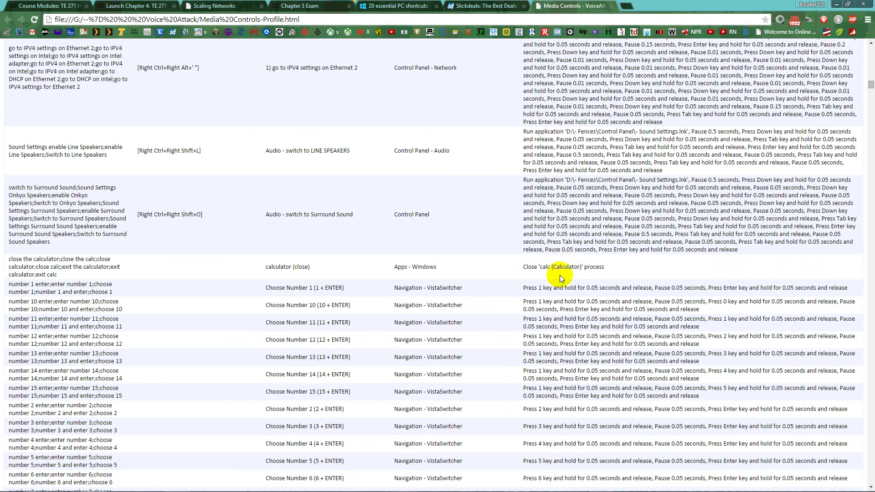
pyautogui.scroll(5, 547, 278)
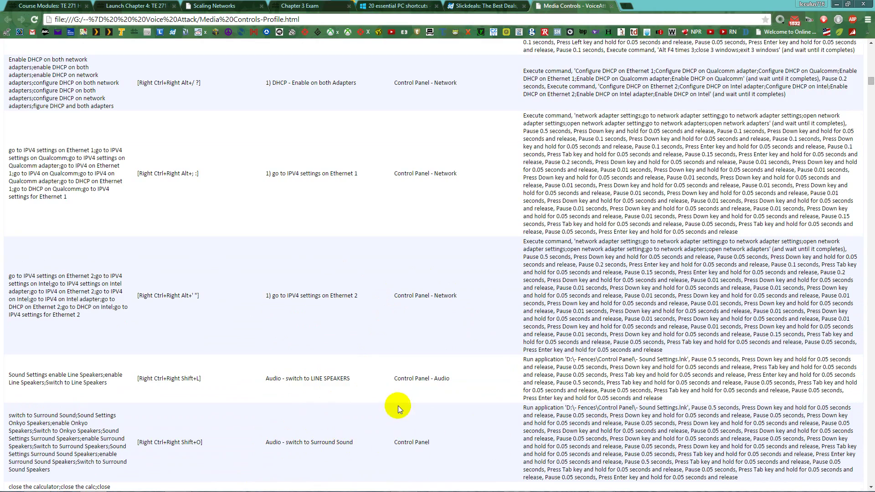
pyautogui.scroll(12, 398, 405)
pyautogui.scroll(20, 367, 384)
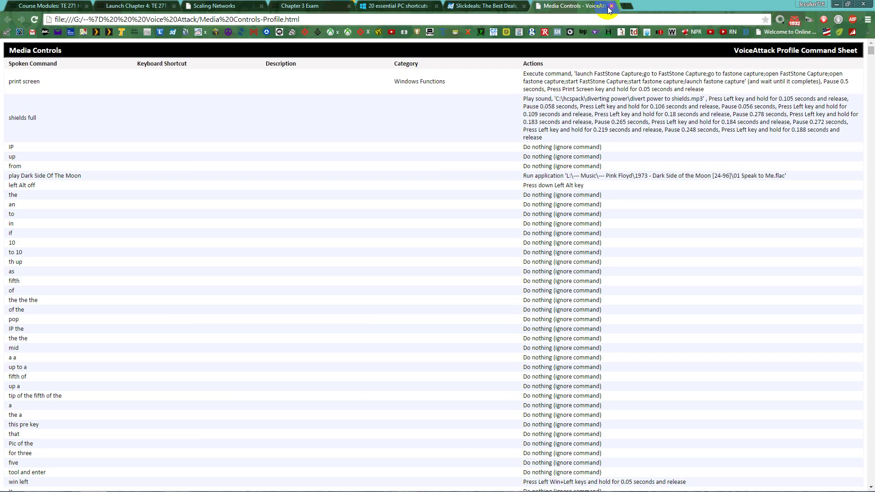
# Search 'blue yeti' in a new Chrome tab, open the Amazon listing, then minimize Chrome
pyautogui.click(632, 5)
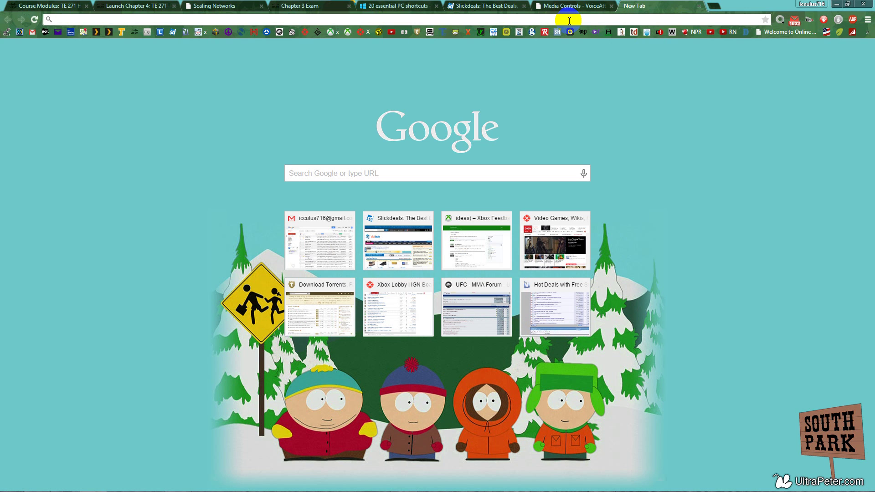
pyautogui.write('blue y')
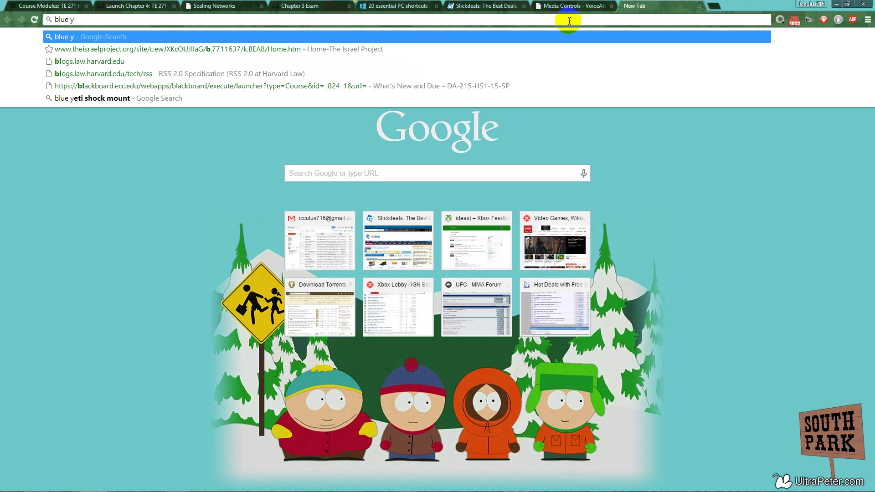
pyautogui.write('eti')
pyautogui.press('Return')
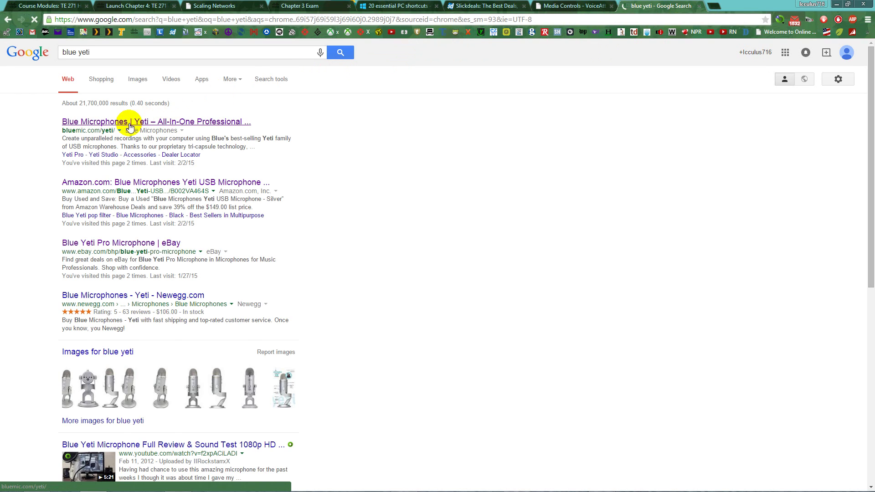
pyautogui.click(116, 192)
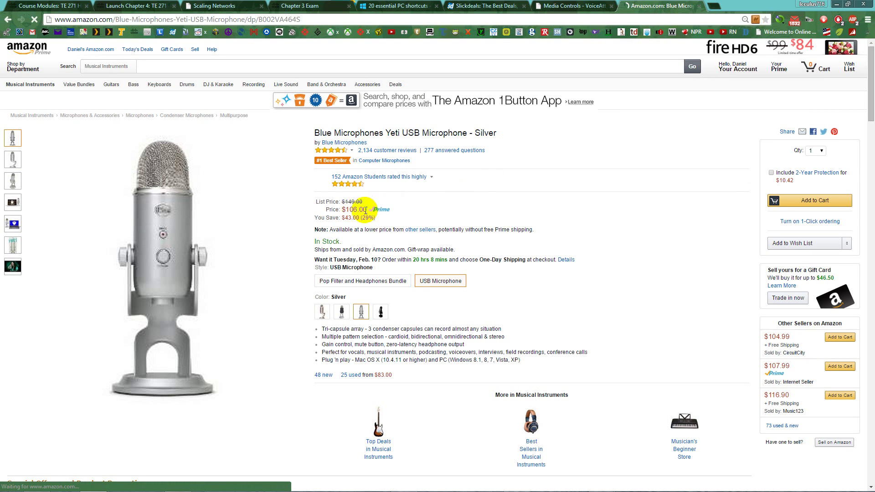
pyautogui.scroll(-1, 441, 236)
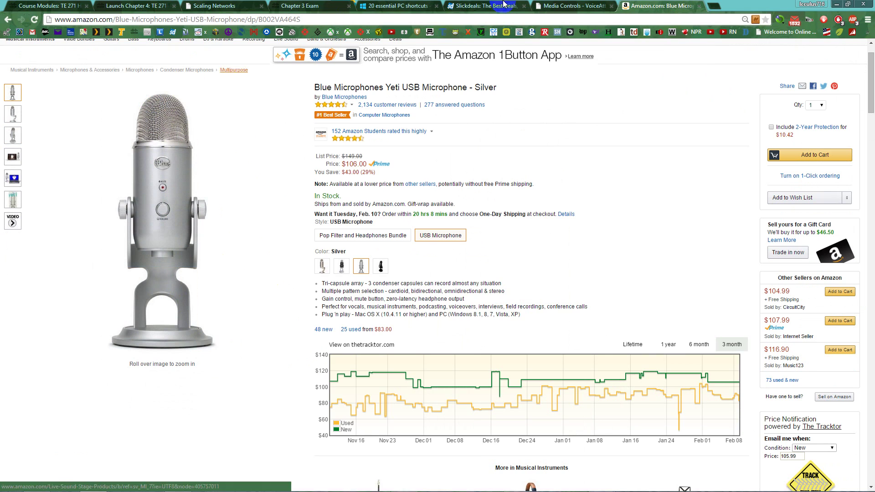
pyautogui.click(834, 4)
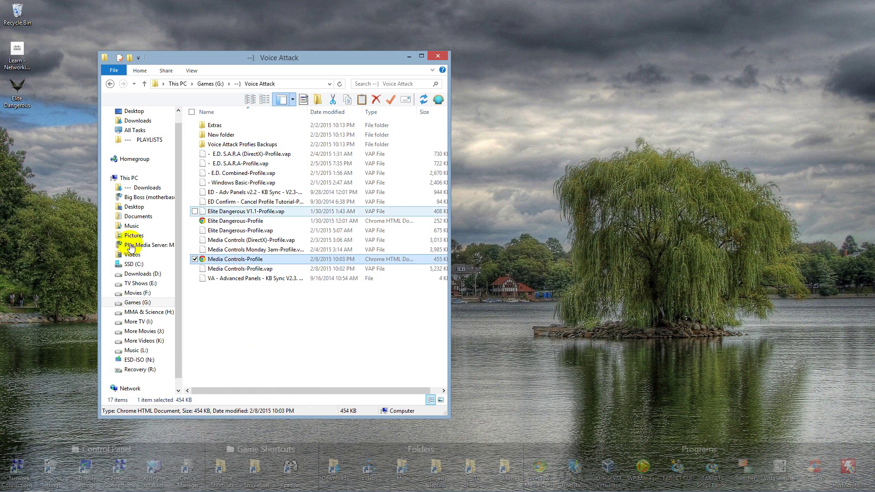
# Open All Control Panel Items and look through the Ease of Access Center
pyautogui.moveTo(80, 479)
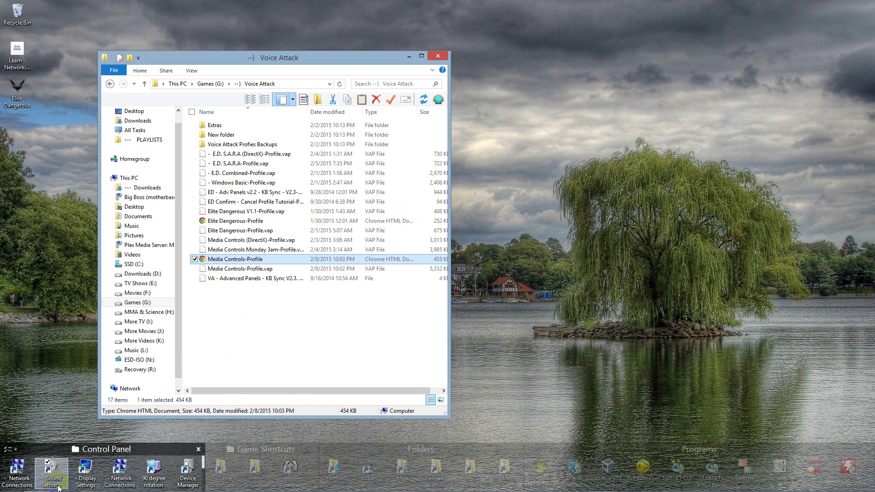
pyautogui.click(106, 449)
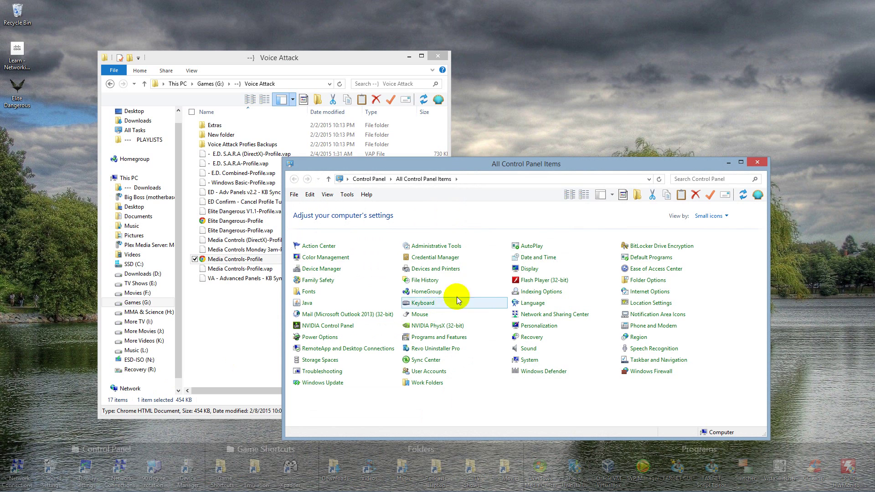
pyautogui.click(640, 272)
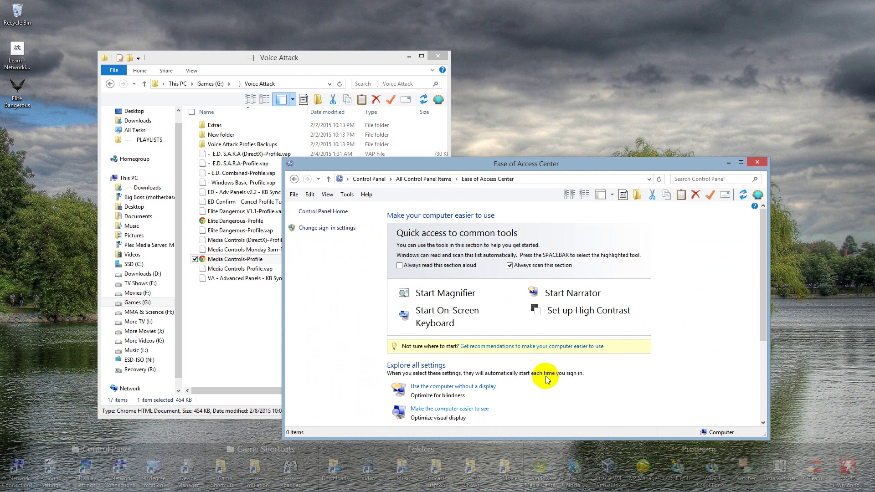
pyautogui.scroll(-3, 413, 356)
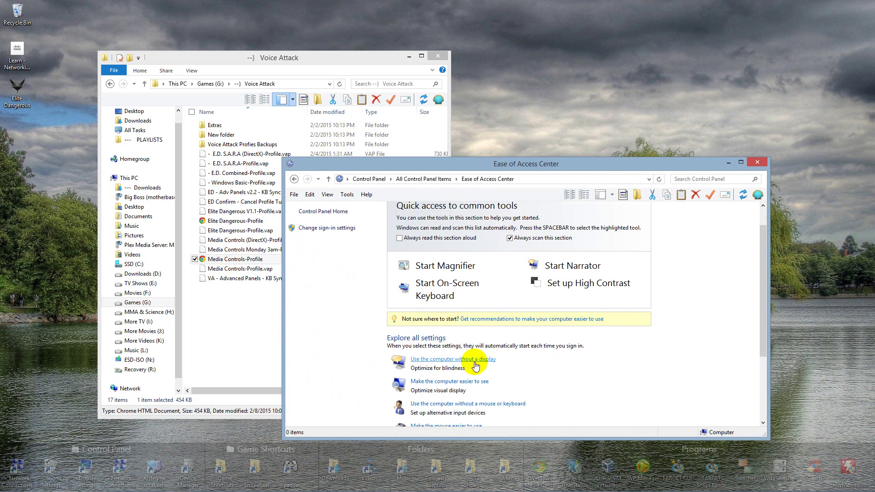
pyautogui.scroll(-2, 463, 392)
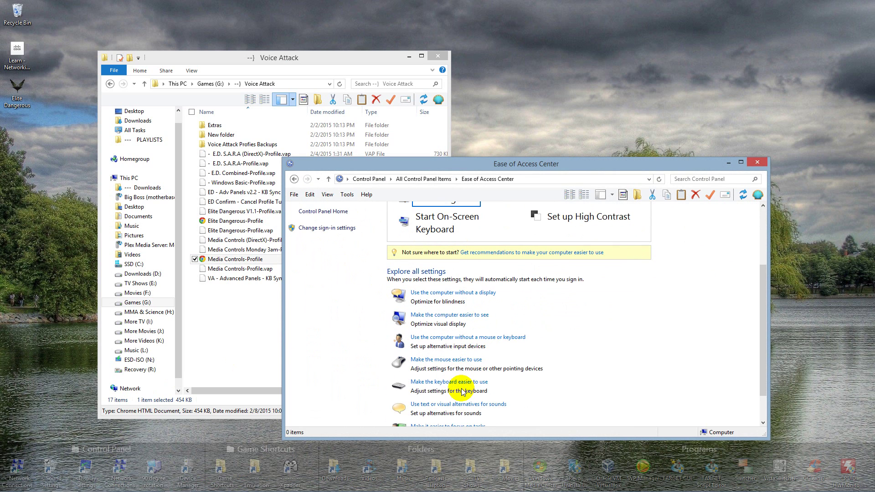
pyautogui.scroll(-1, 463, 392)
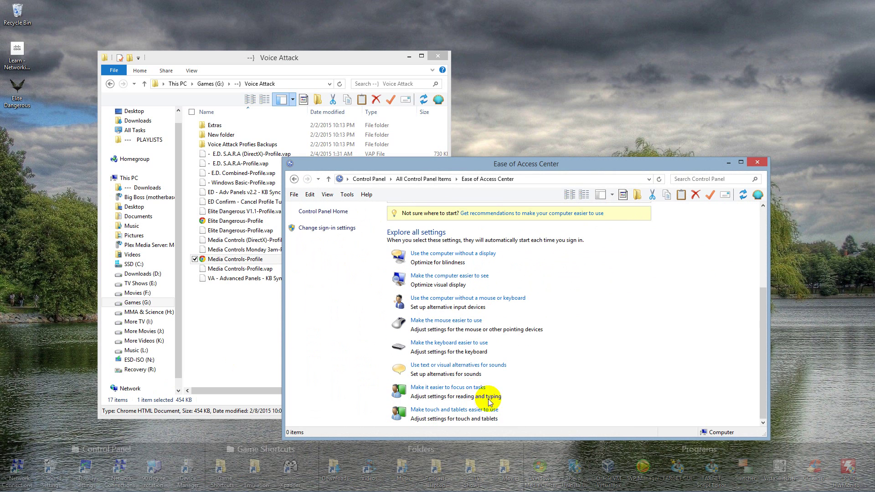
pyautogui.scroll(2, 736, 164)
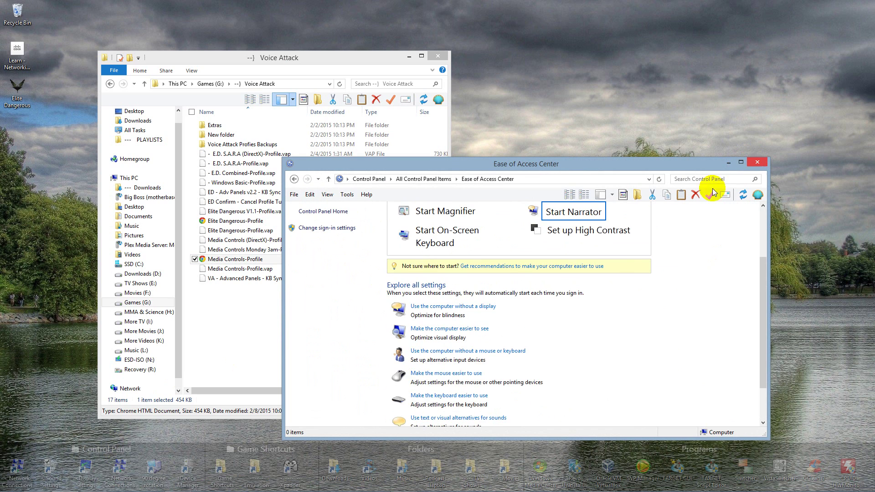
# Go back, open Speech Recognition and start 'Train your computer to better understand you'
pyautogui.hotkey('alt', 'Left')
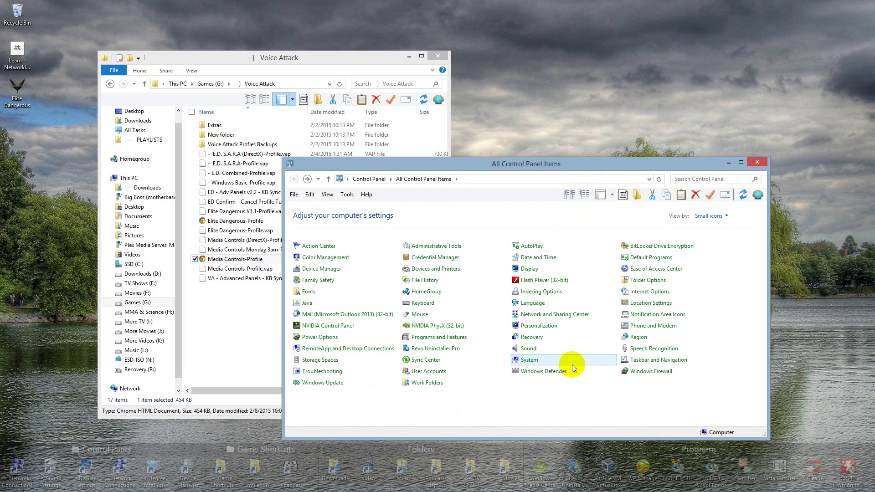
pyautogui.click(653, 349)
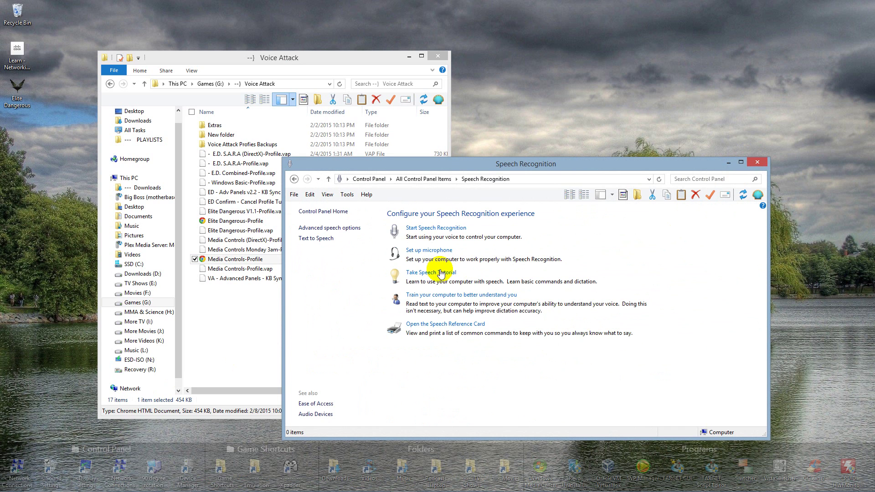
pyautogui.click(418, 297)
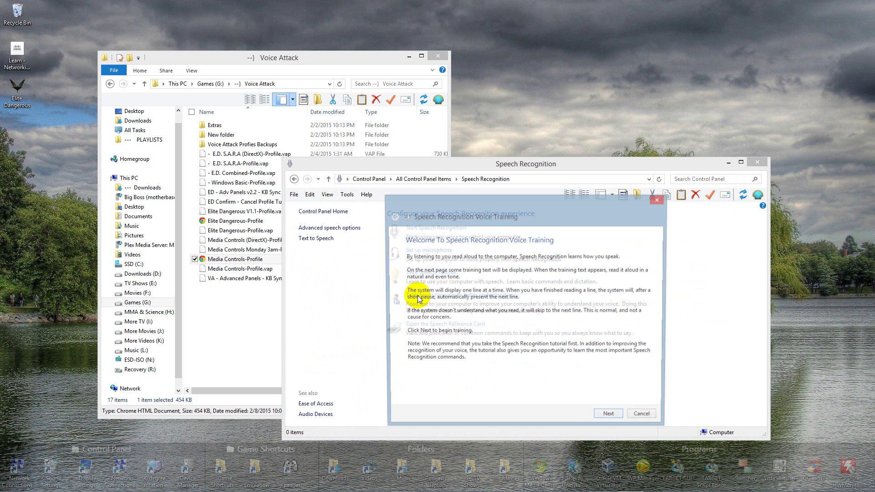
# Cancel the voice training after one Next, then nudge and close the Voice Attack folder window
pyautogui.click(610, 417)
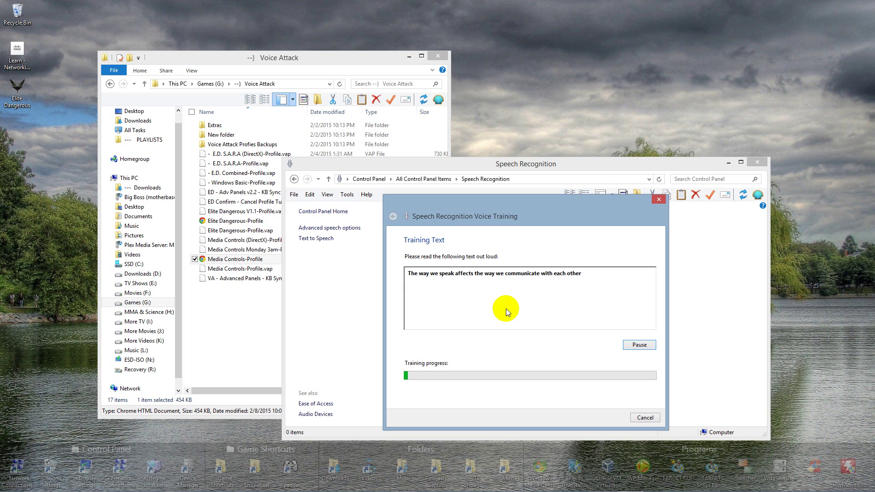
pyautogui.click(645, 418)
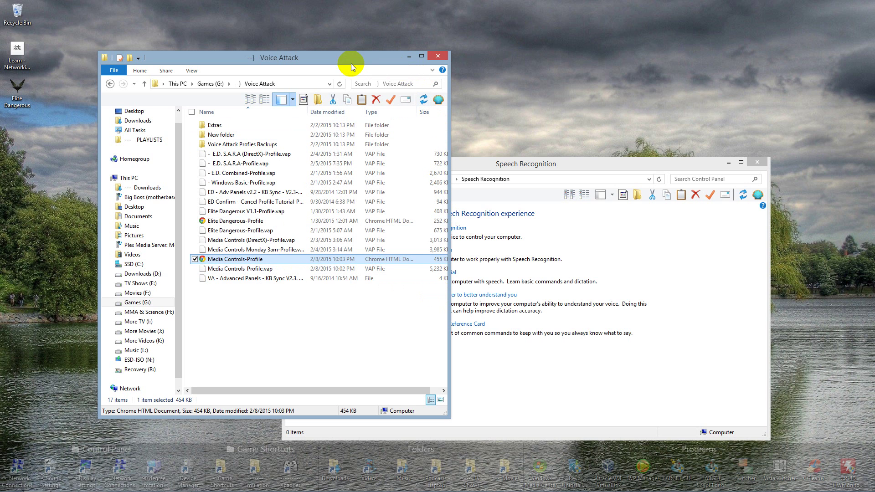
pyautogui.moveTo(340, 61); pyautogui.dragTo(366, 59)
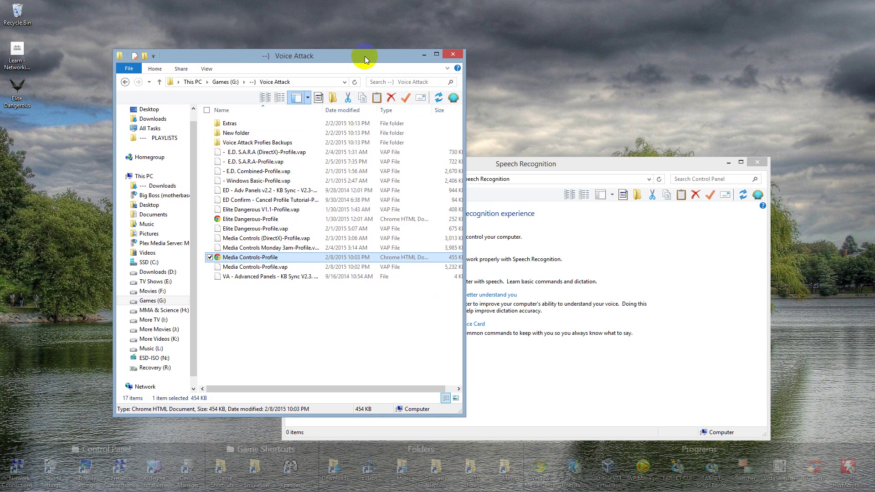
pyautogui.click(453, 55)
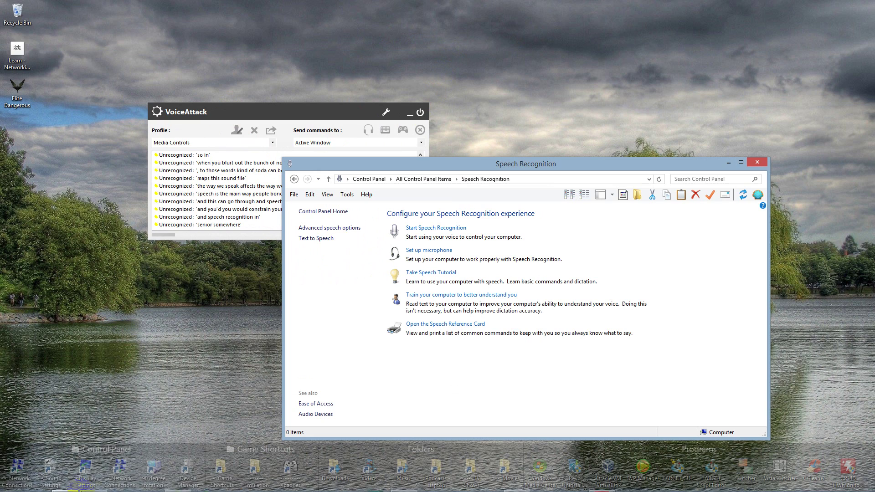
# In Chrome, go to the VoiceAttack help page, trim the URL to voiceattack.com, and load it
pyautogui.click(88, 487)
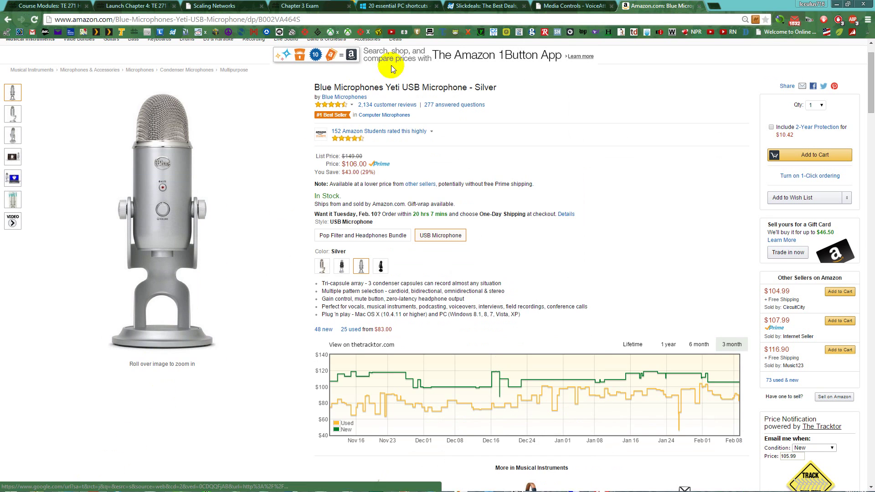
pyautogui.click(446, 18)
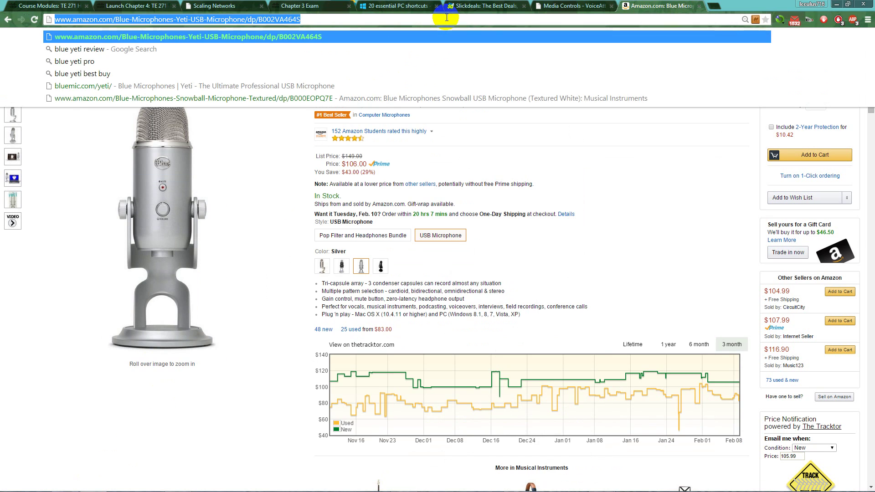
pyautogui.write('voiceattack.com/files/voiceattackhelp.html')
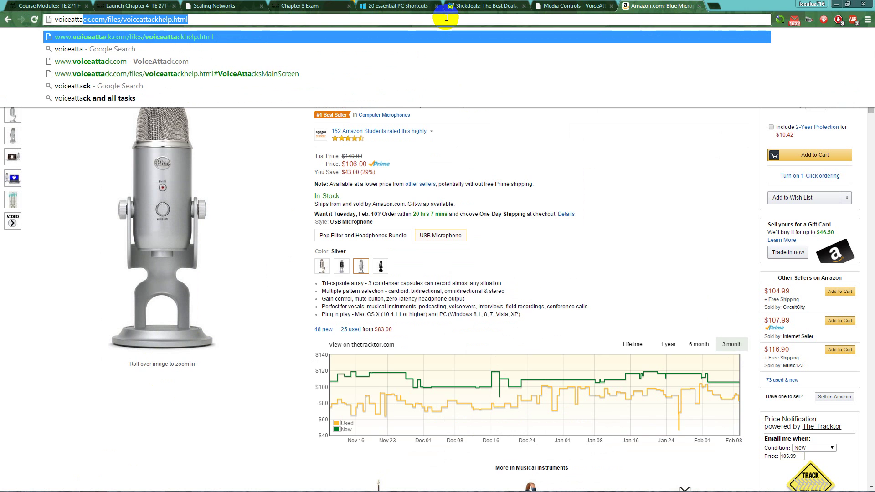
pyautogui.press('Return')
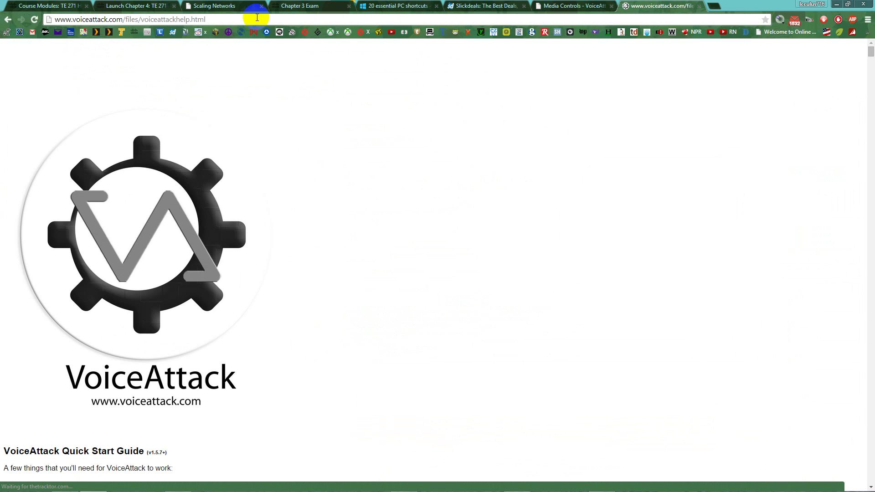
pyautogui.scroll(-4, 176, 312)
pyautogui.scroll(4, 228, 335)
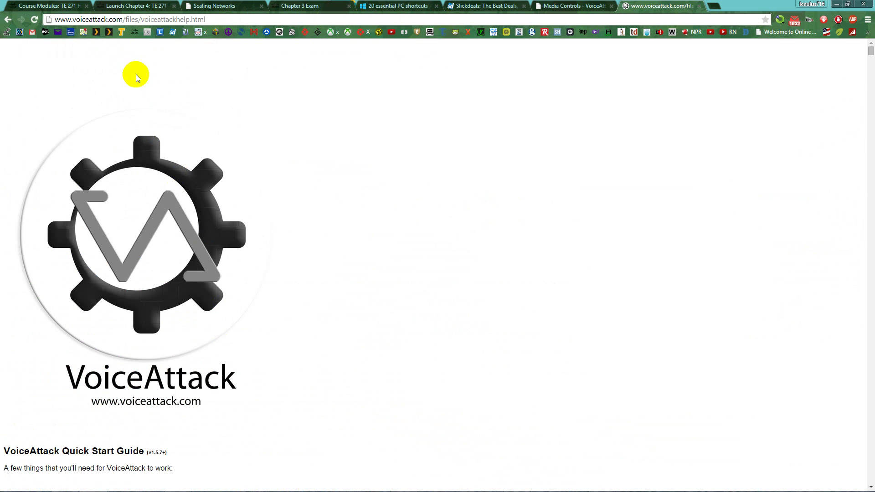
pyautogui.moveTo(126, 19); pyautogui.dragTo(323, 24)
pyautogui.press('BackSpace')
pyautogui.click(325, 31)
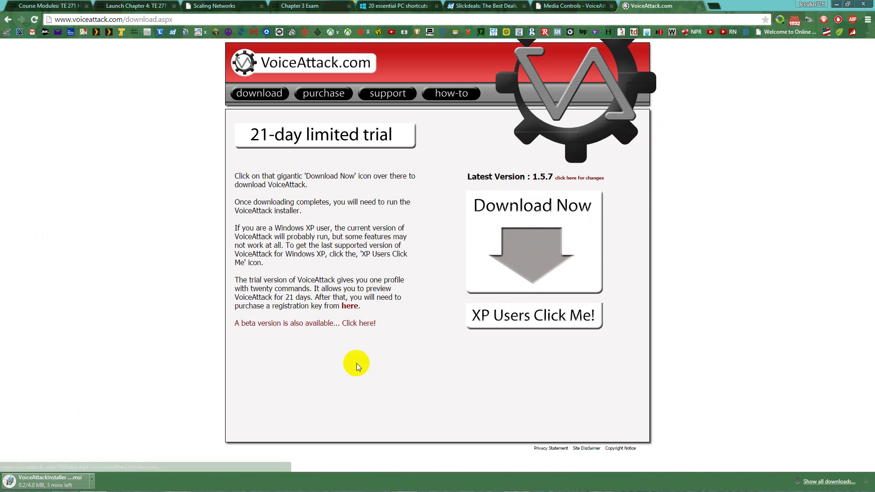
# Minimize Chrome and Speech Recognition, then drag a This PC Explorer window right of VoiceAttack
pyautogui.click(837, 3)
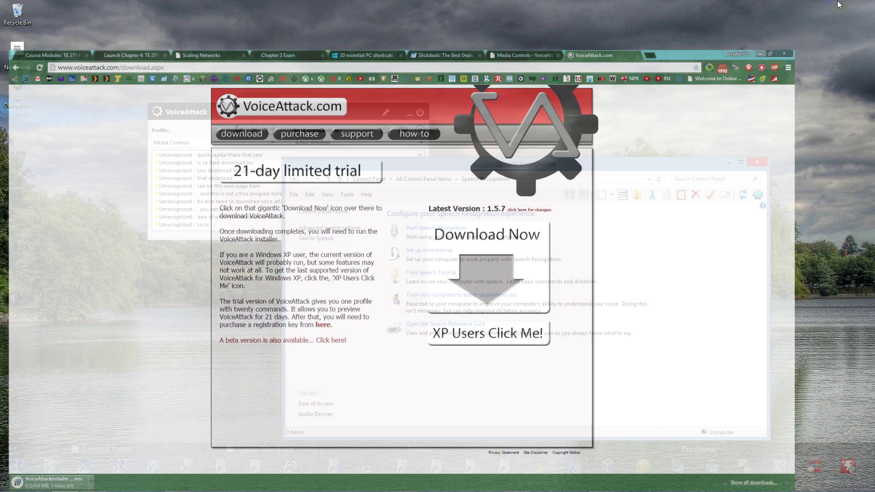
pyautogui.moveTo(88, 484)
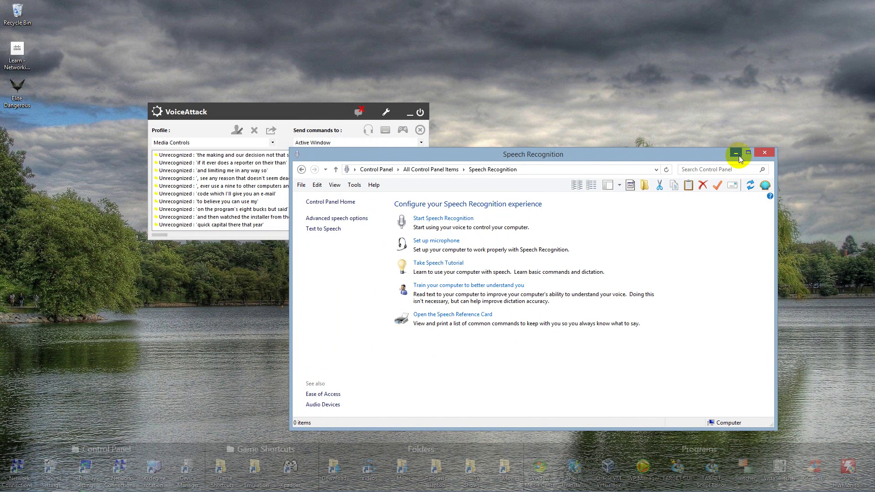
pyautogui.click(739, 156)
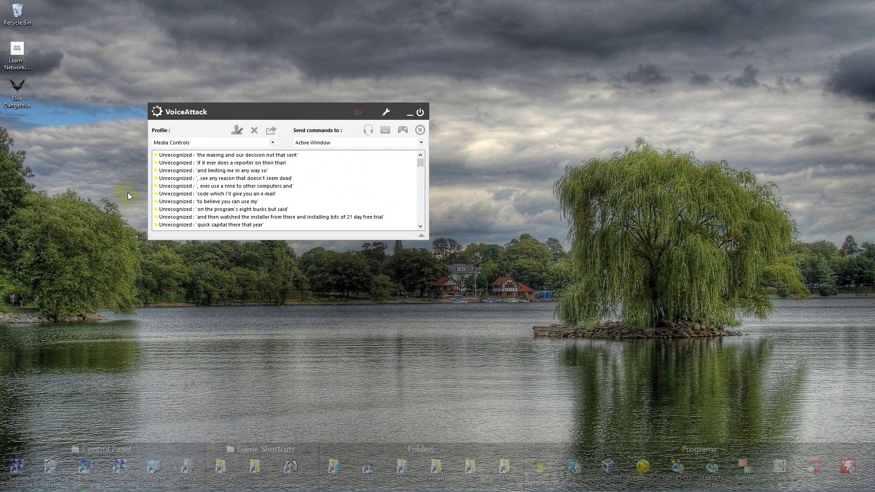
pyautogui.moveTo(62, 486)
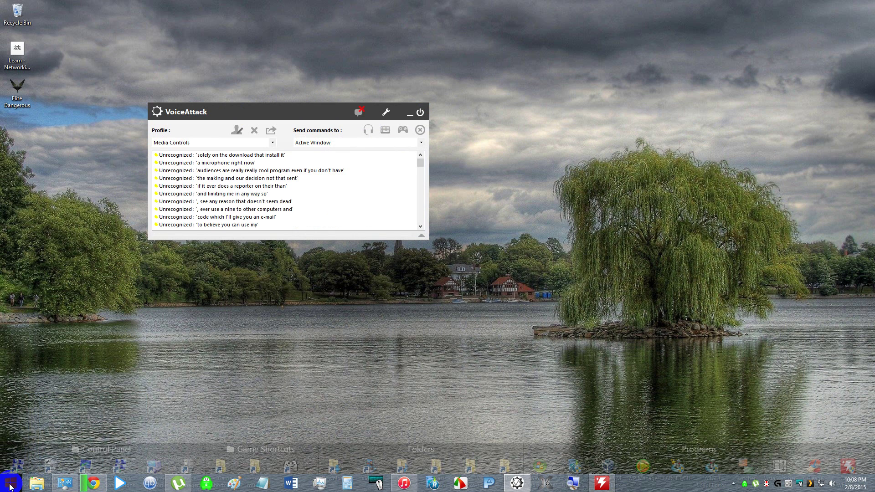
pyautogui.click(36, 485)
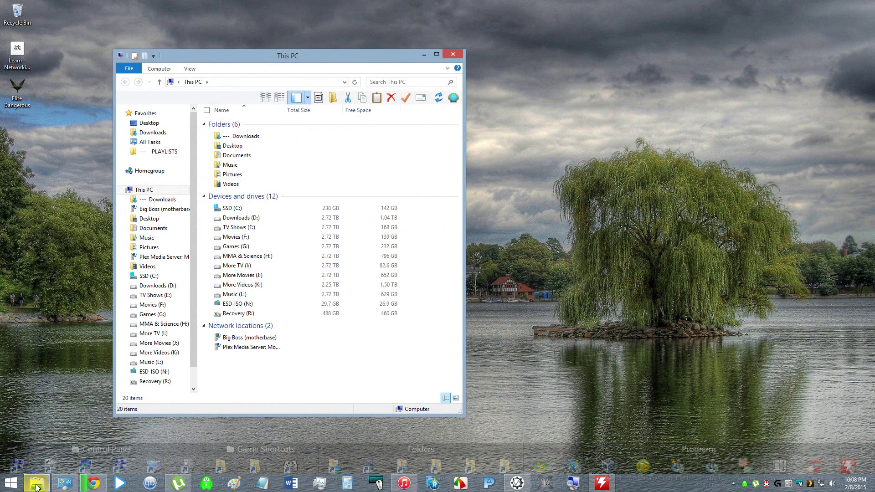
pyautogui.click(231, 60)
pyautogui.moveTo(231, 61); pyautogui.dragTo(575, 74)
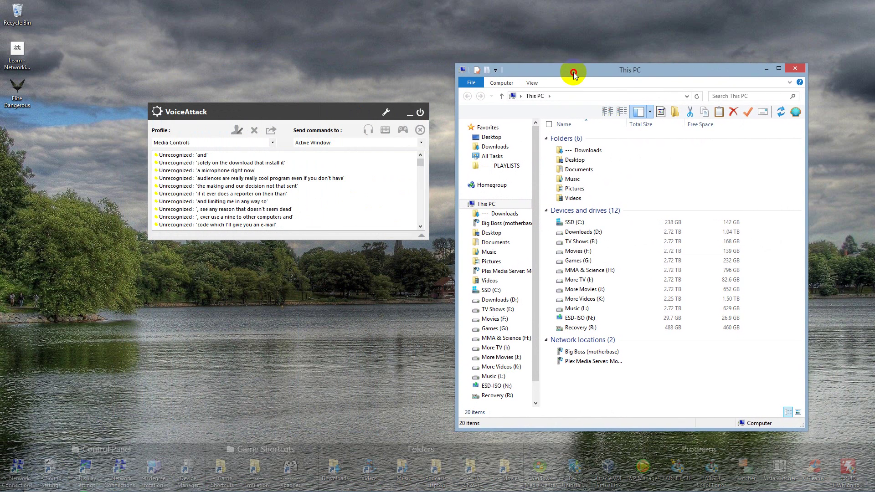
# Keep Media Controls selected, check the registration details in Options, and close Options with OK
pyautogui.click(274, 143)
pyautogui.click(246, 118)
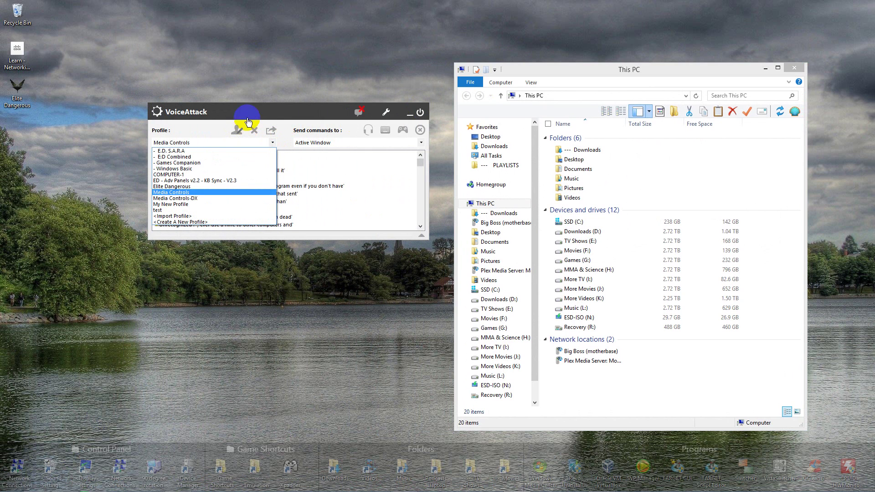
pyautogui.click(384, 113)
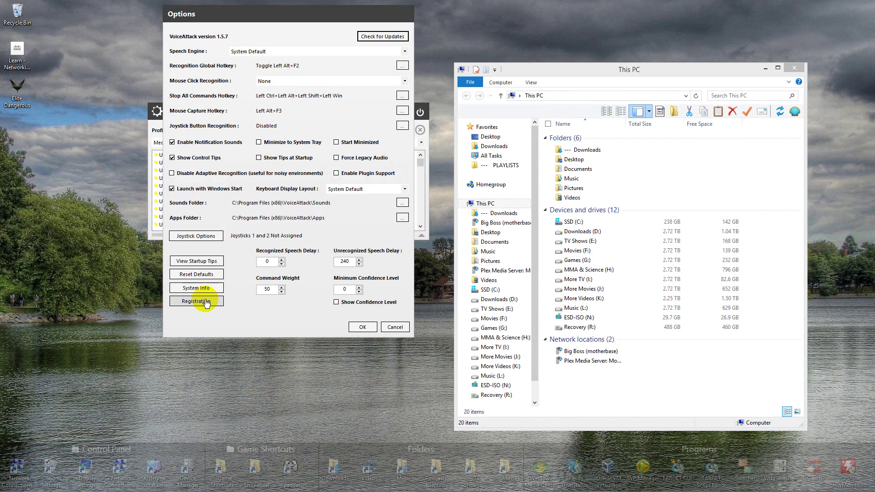
pyautogui.click(206, 305)
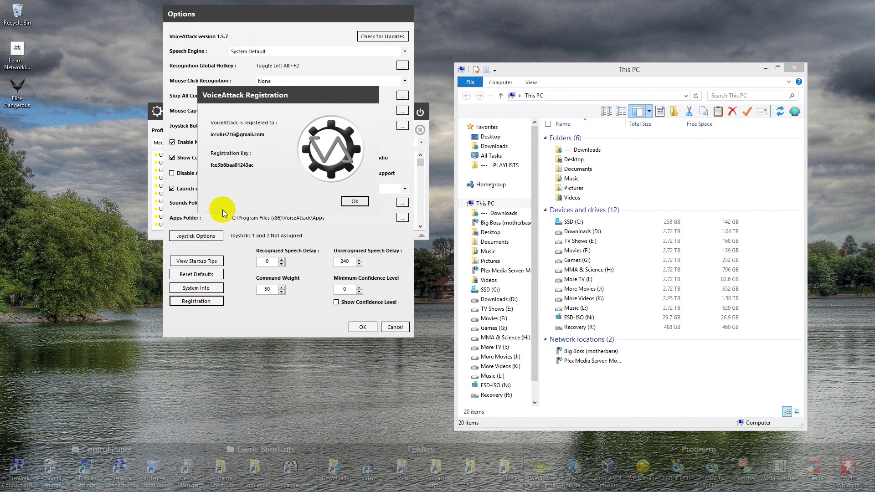
pyautogui.click(355, 201)
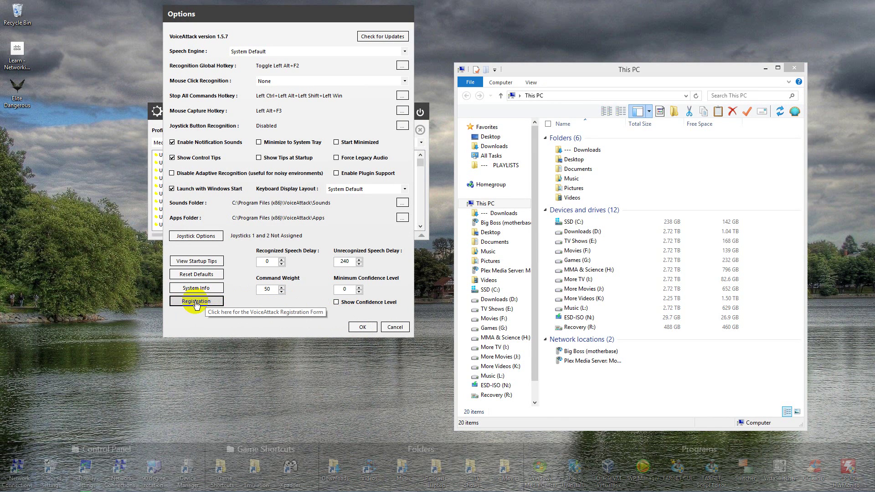
pyautogui.click(363, 328)
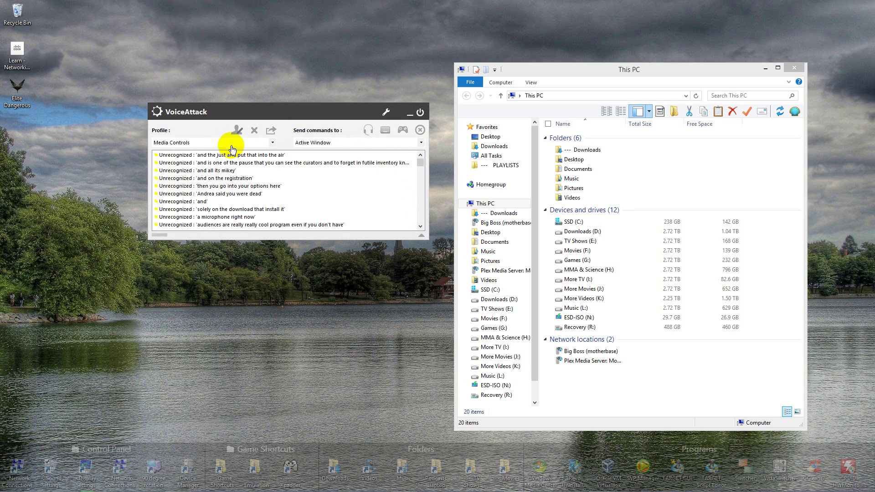
# Import Media Controls-Profile.vap from Downloads, sorting the folder by Date modified to find it
pyautogui.click(272, 144)
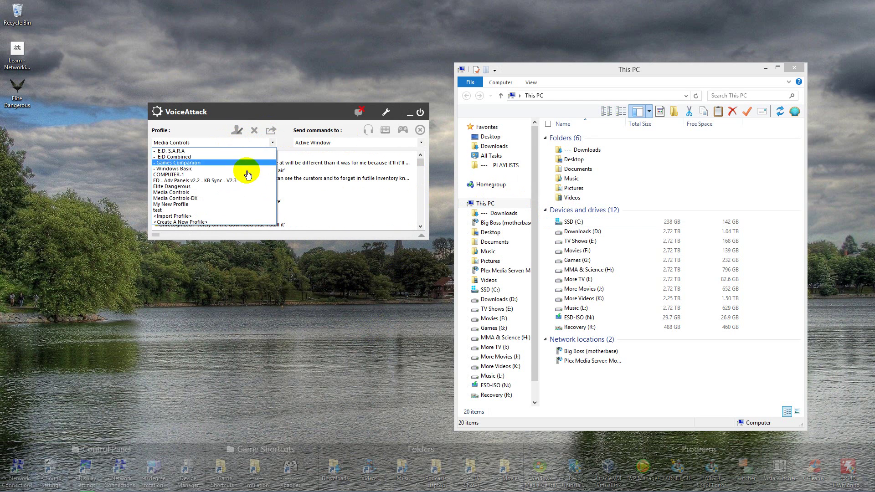
pyautogui.click(191, 217)
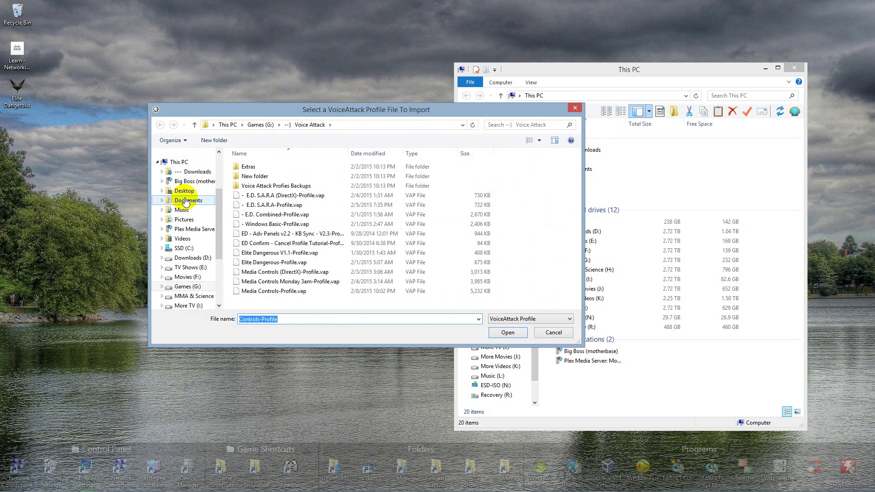
pyautogui.click(194, 172)
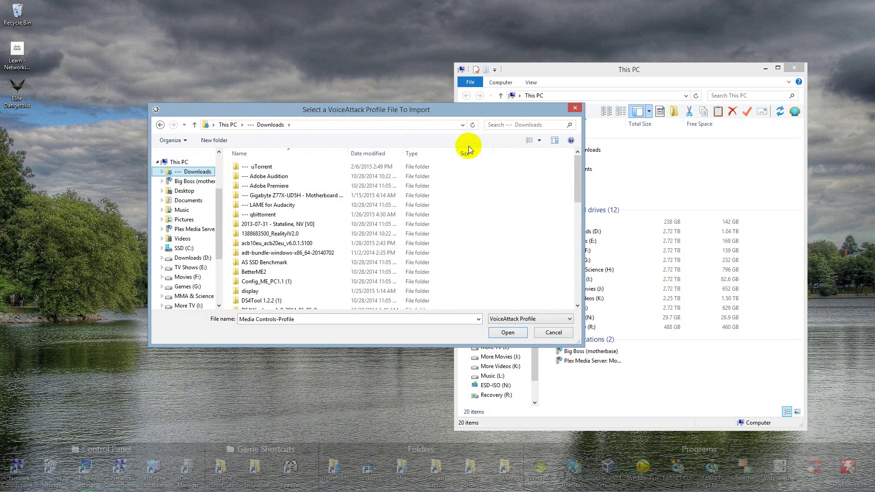
pyautogui.click(364, 154)
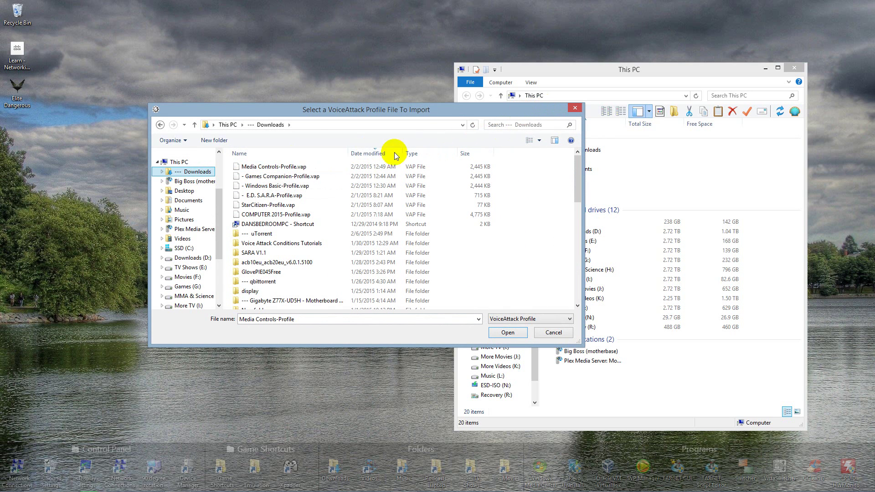
pyautogui.click(574, 110)
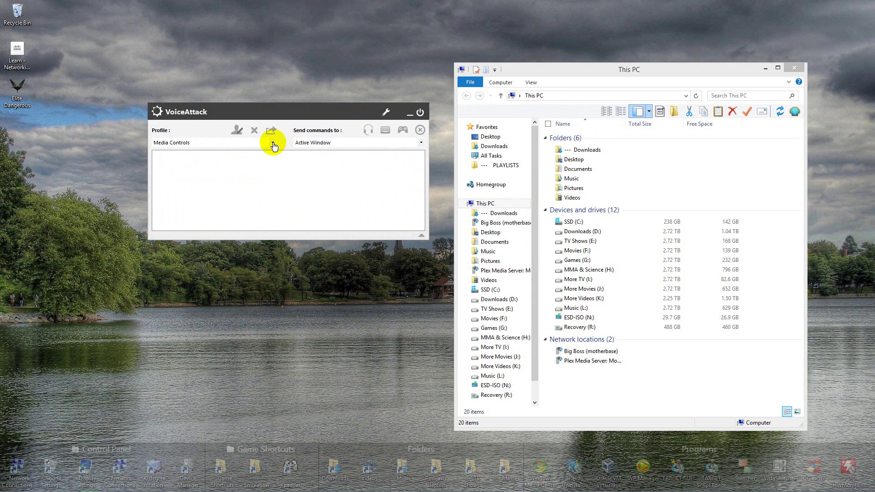
# With Media Controls selected, focus Explorer and voice 'go to south park', 'down 5' and 'down 100'
pyautogui.click(268, 144)
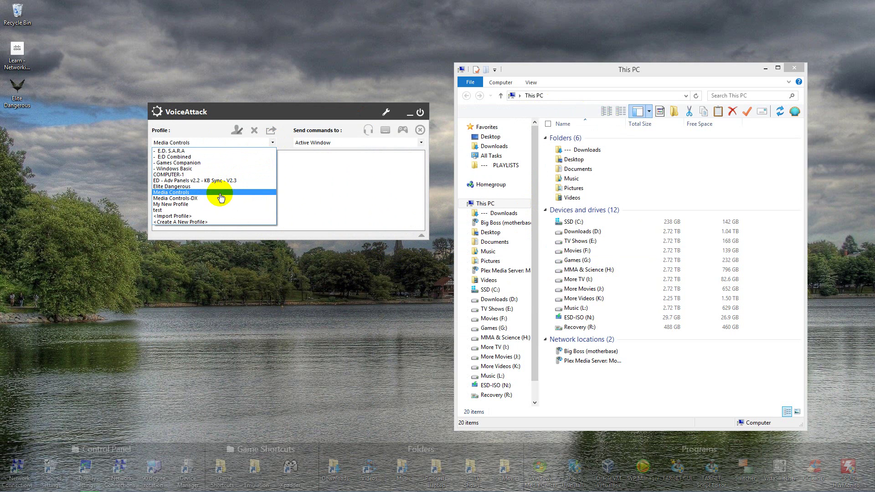
pyautogui.click(270, 143)
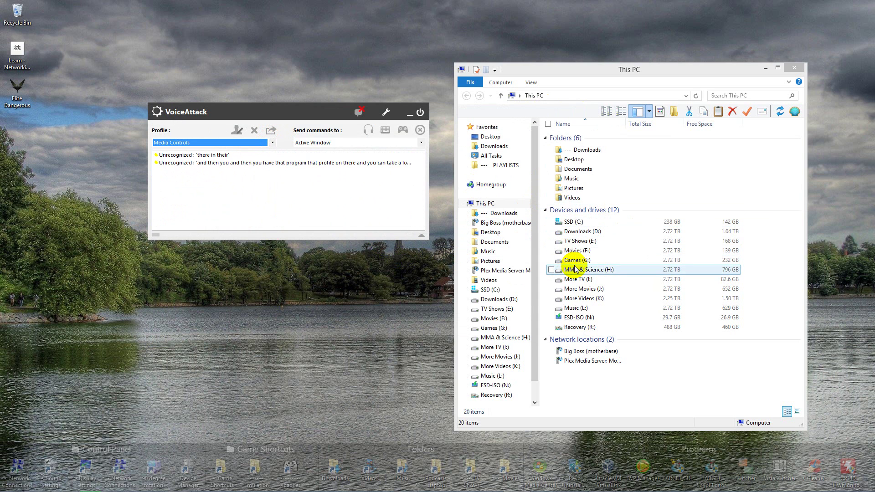
pyautogui.click(369, 292)
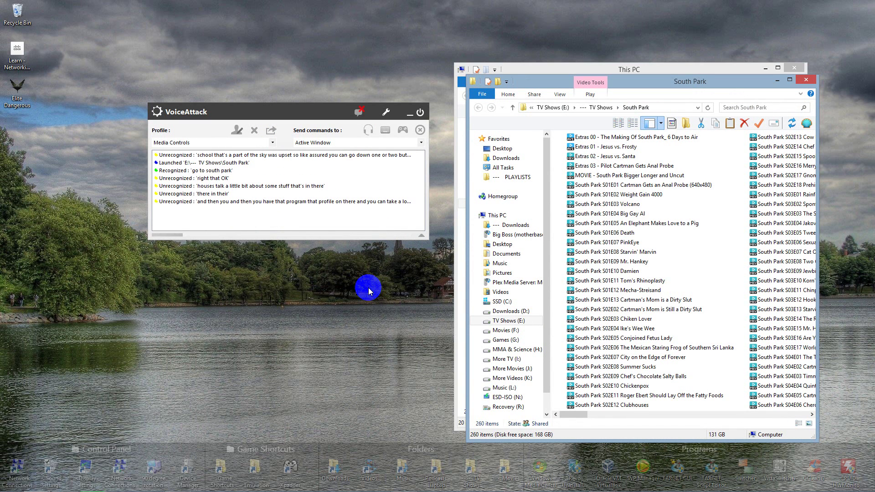
pyautogui.press('Down')
pyautogui.press('Down')
pyautogui.press('Down')
pyautogui.press('Down')
pyautogui.press('Down')
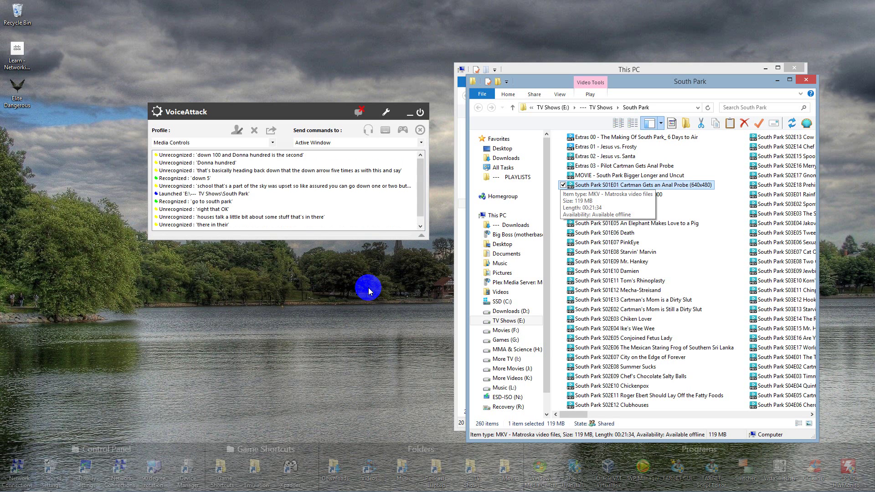
pyautogui.press('Down')
pyautogui.press('Down')
pyautogui.press('Down')
pyautogui.press('Down')
pyautogui.press('Down')
pyautogui.press('Down')
pyautogui.press('Down')
pyautogui.press('Down')
pyautogui.press('Down')
pyautogui.press('Down')
pyautogui.press('Down')
pyautogui.press('Down')
pyautogui.press('Down')
pyautogui.press('Down')
pyautogui.press('Down')
pyautogui.press('Down')
pyautogui.press('Down')
pyautogui.press('Down')
pyautogui.press('Down')
pyautogui.press('Down')
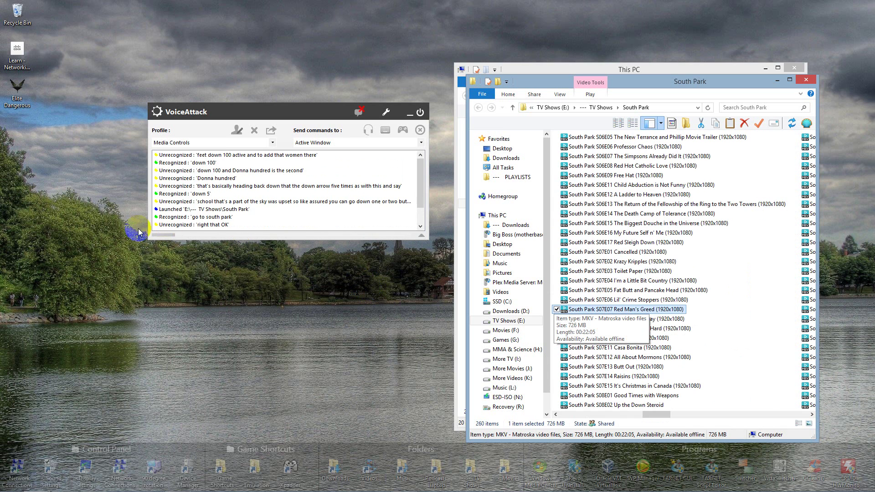
# Open the recognized 'down 100' command from the VoiceAttack log for editing
pyautogui.click(421, 172)
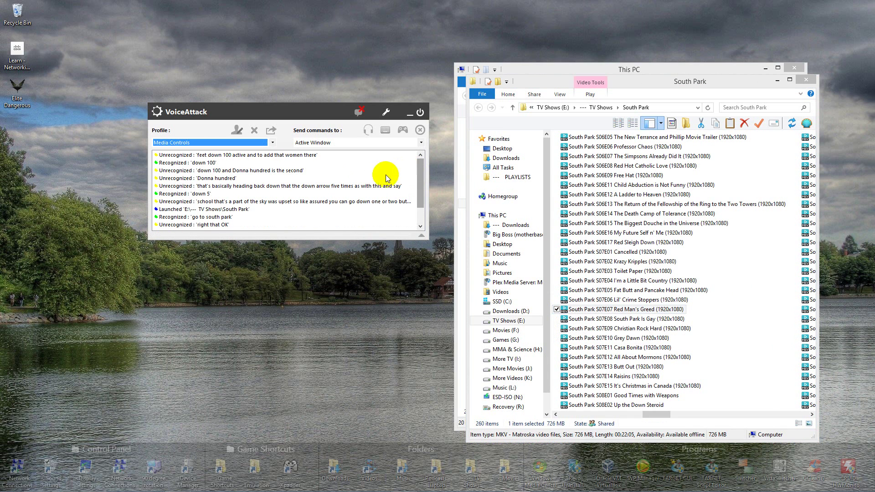
pyautogui.click(210, 164)
pyautogui.click(207, 170)
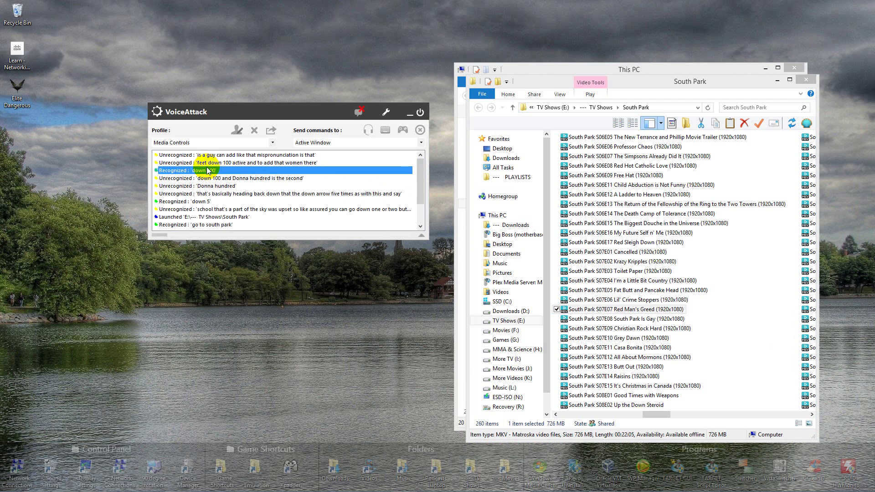
pyautogui.doubleClick(208, 170)
# Append ';donna hundred' to the 'down 100' When I say field, save it, and close the editor
pyautogui.click(434, 78)
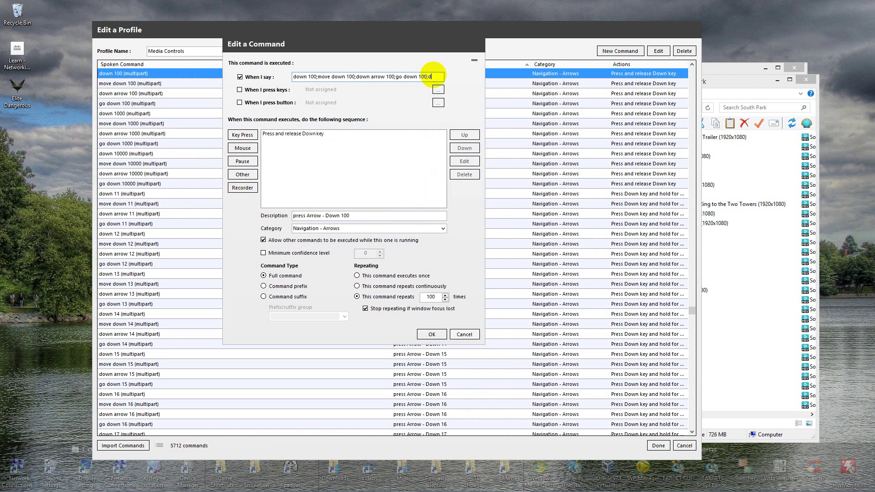
pyautogui.write(';donna hundred')
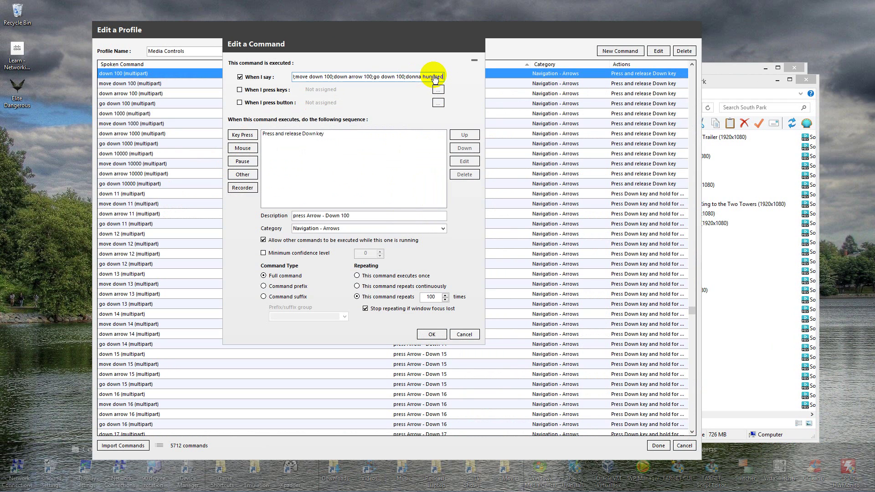
pyautogui.click(431, 335)
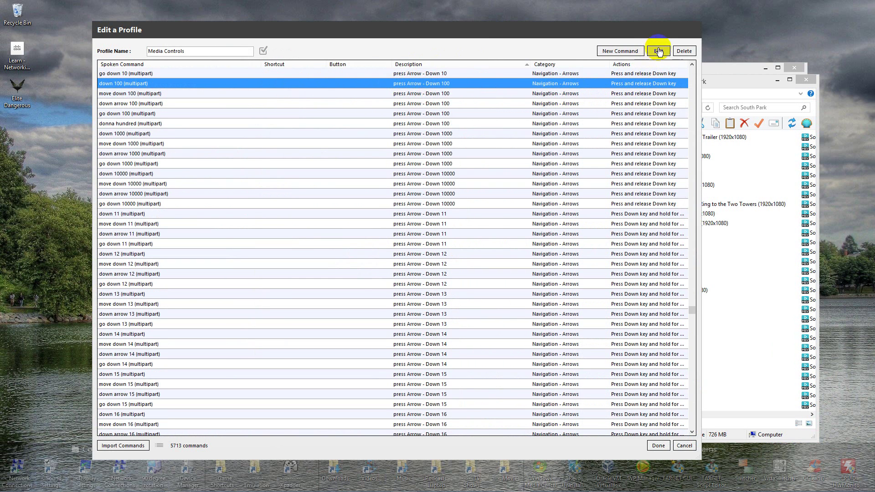
pyautogui.click(657, 446)
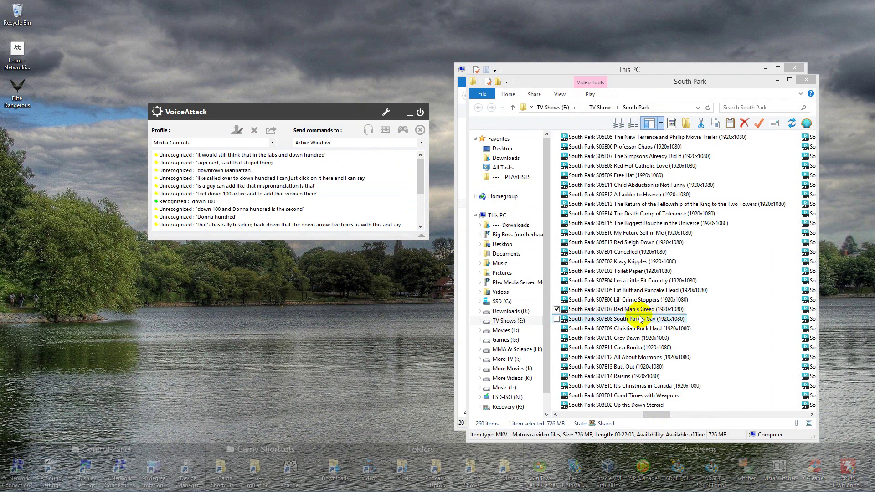
# Voice 'down 50' and 'enter' in Explorer to play episode S10E14, then close the player
pyautogui.click(634, 309)
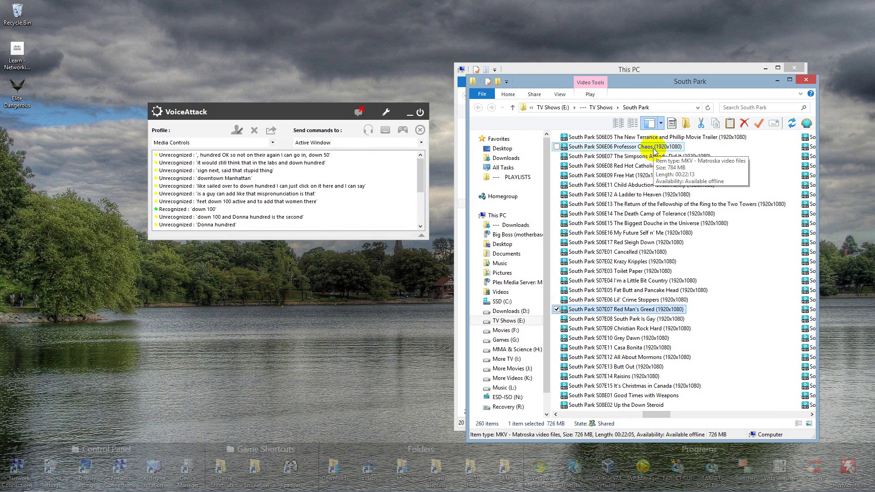
pyautogui.press('Down')
pyautogui.press('Down')
pyautogui.press('Down')
pyautogui.press('Down')
pyautogui.press('Down')
pyautogui.press('Down')
pyautogui.press('Down')
pyautogui.press('Down')
pyautogui.press('Down')
pyautogui.press('Down')
pyautogui.press('Down')
pyautogui.press('Down')
pyautogui.press('Down')
pyautogui.press('Down')
pyautogui.press('Down')
pyautogui.press('Down')
pyautogui.press('Down')
pyautogui.press('Down')
pyautogui.press('Down')
pyautogui.press('Down')
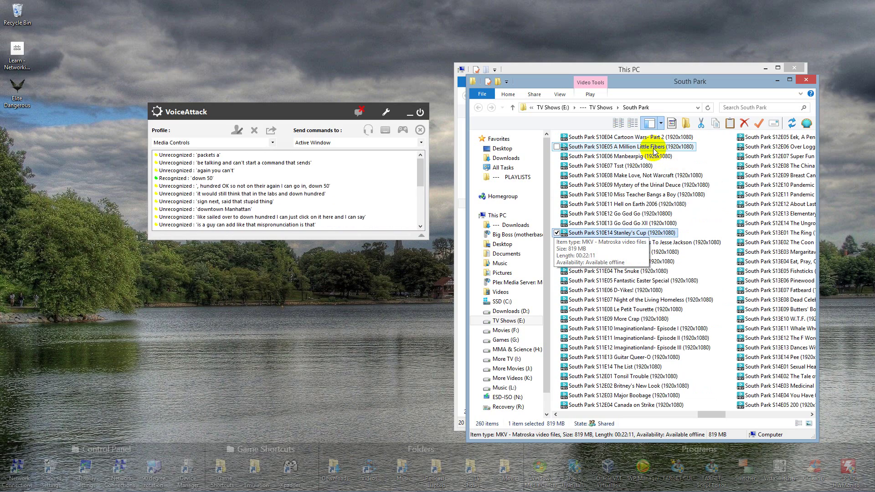
pyautogui.press('Return')
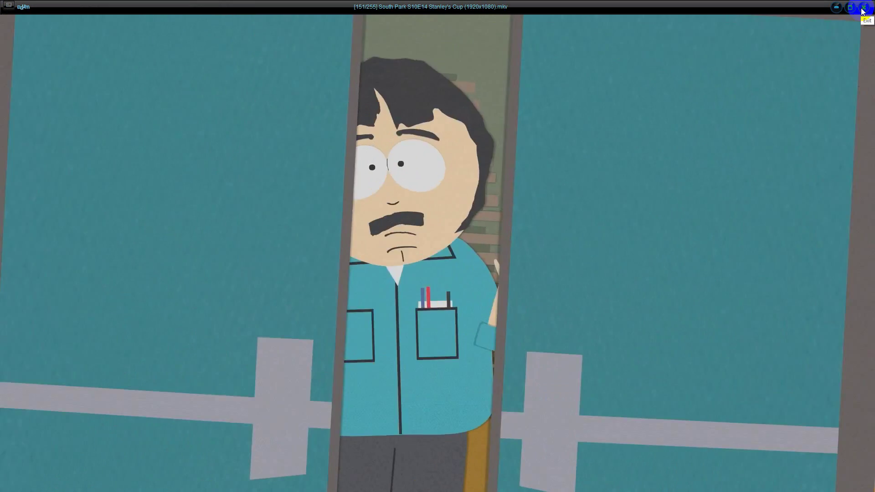
pyautogui.click(863, 8)
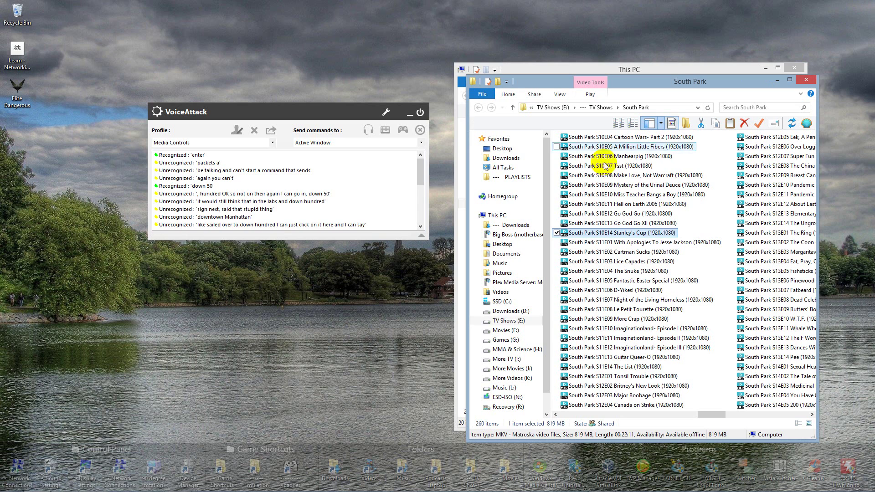
# Review the unrecognized phrases in VoiceAttack's recognition log
pyautogui.click(225, 203)
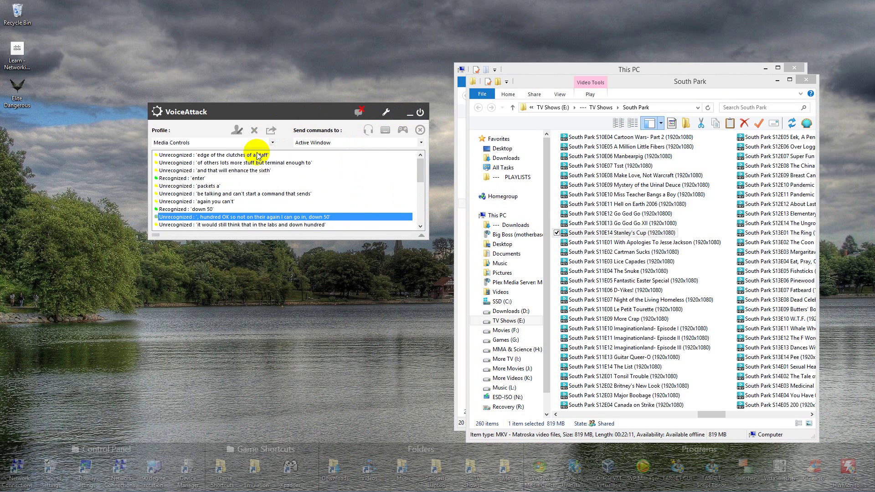
pyautogui.click(208, 201)
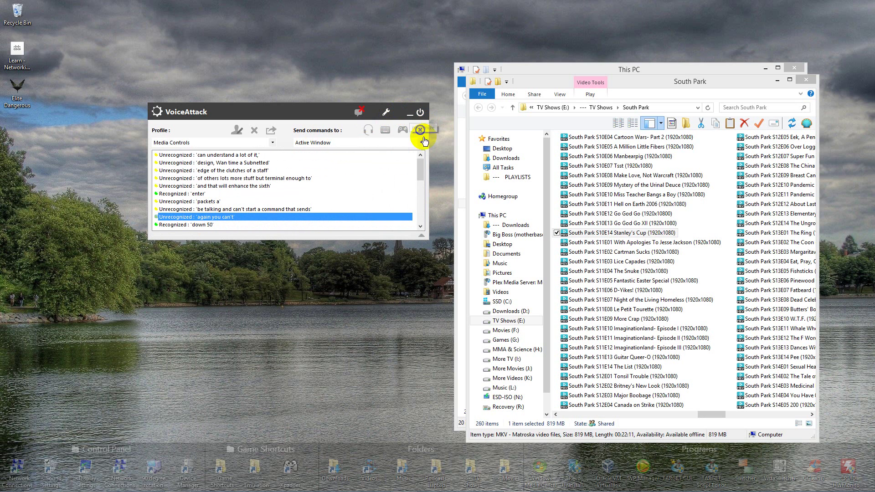
pyautogui.moveTo(373, 490)
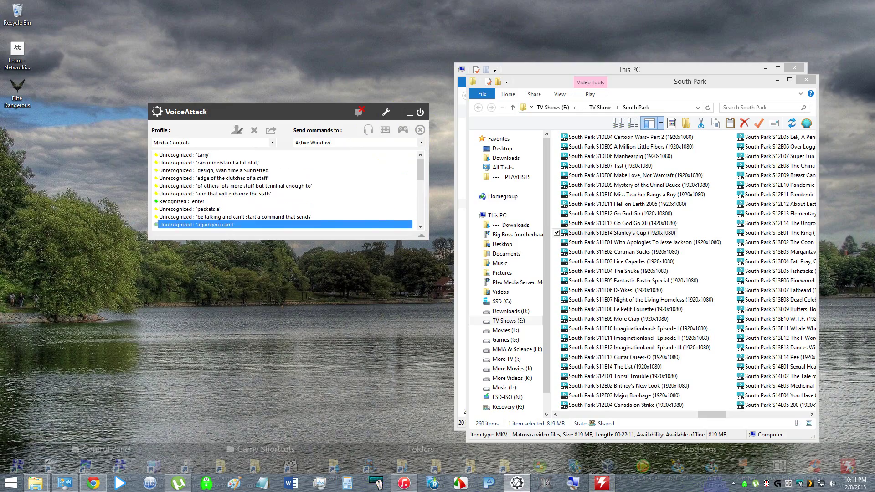